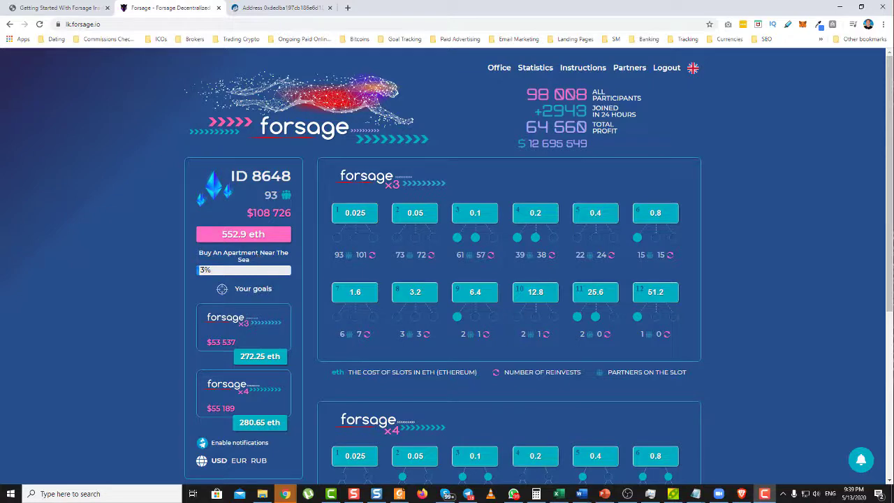
- Check the connected MetaMask wallet's 0.1029 ETH balance, then close the popup
click(801, 25)
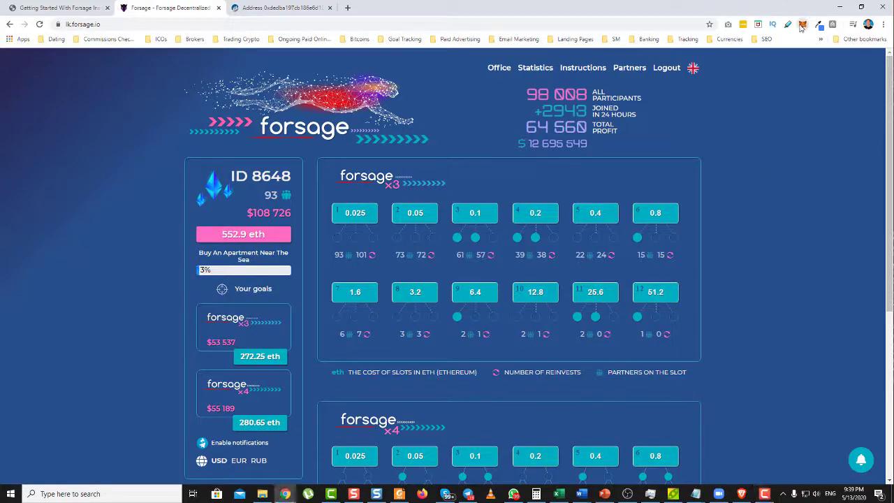
click(823, 133)
scroll(746, 210, down, 3)
- Open the wallet's Etherscan address page and browse its internal transactions from Forsage.io
click(214, 441)
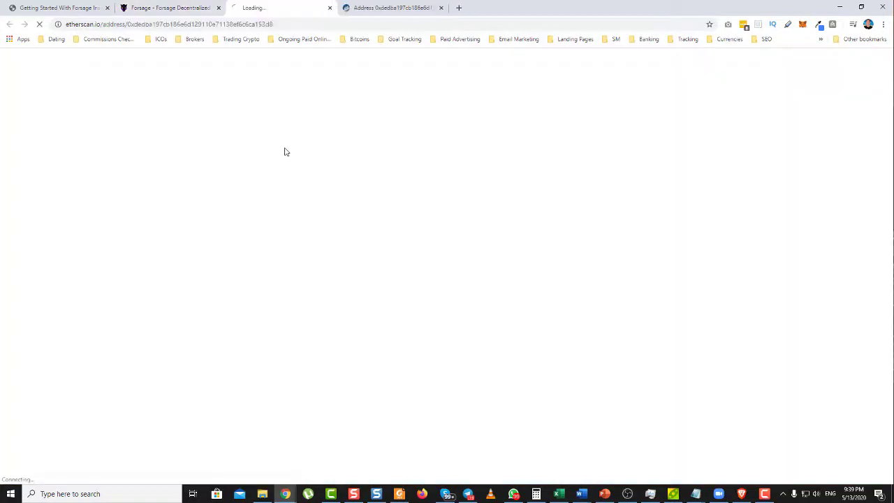
click(167, 302)
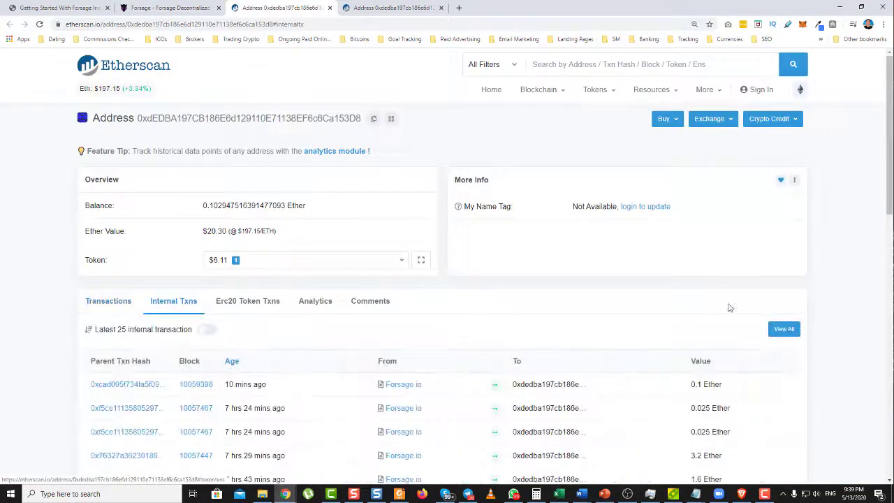
scroll(741, 307, down, 2)
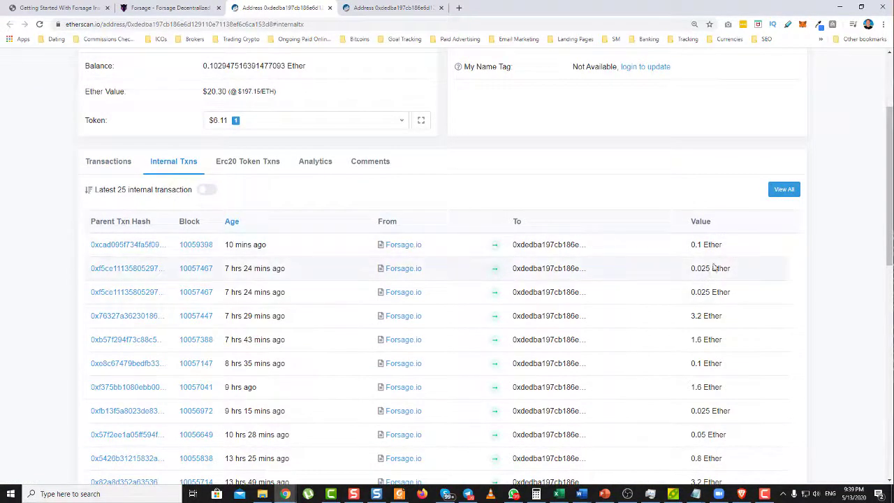
scroll(712, 267, down, 2)
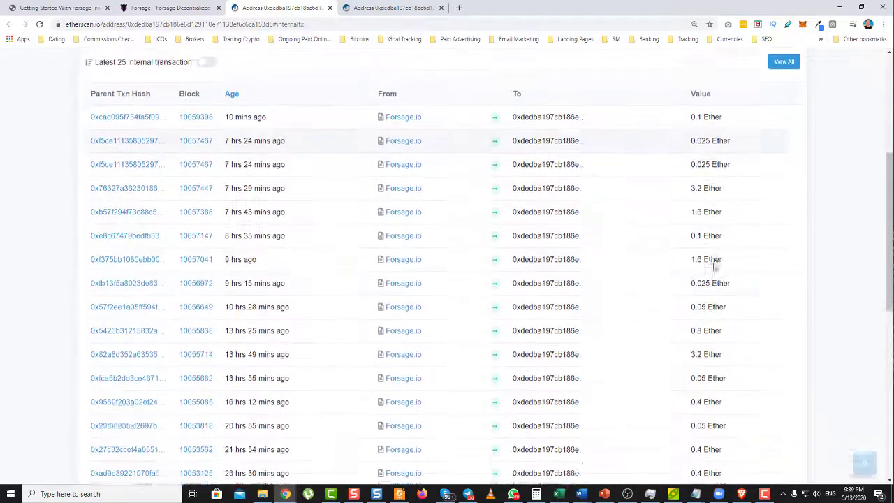
scroll(263, 182, down, 2)
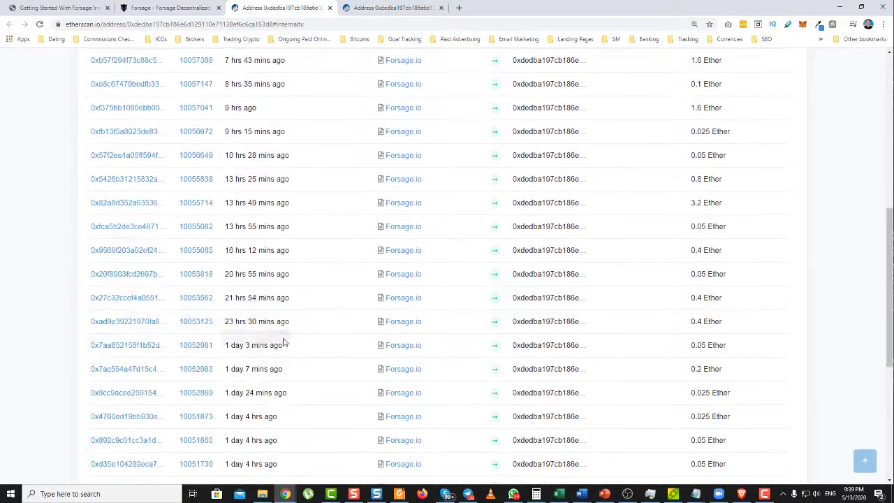
scroll(245, 166, up, 1)
scroll(251, 146, up, 1)
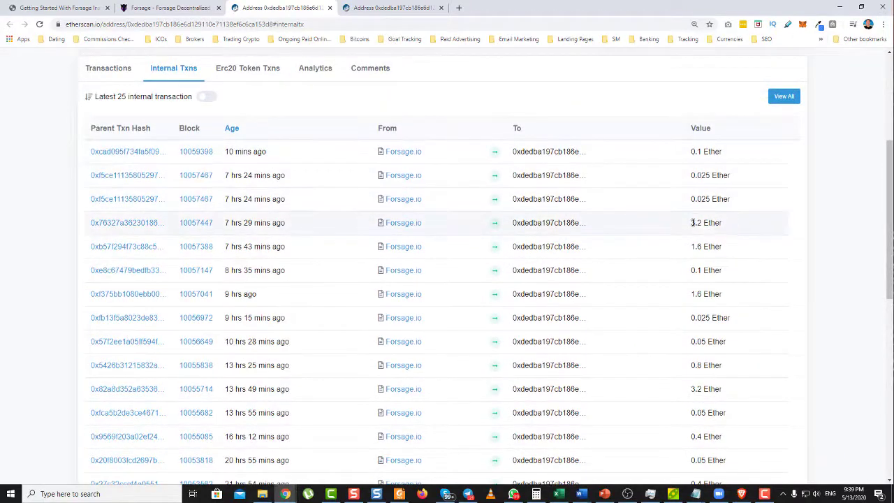
- Highlight several Ether amounts in the table, starting with the 3.2 Ether payment
drag(690, 223, 722, 223)
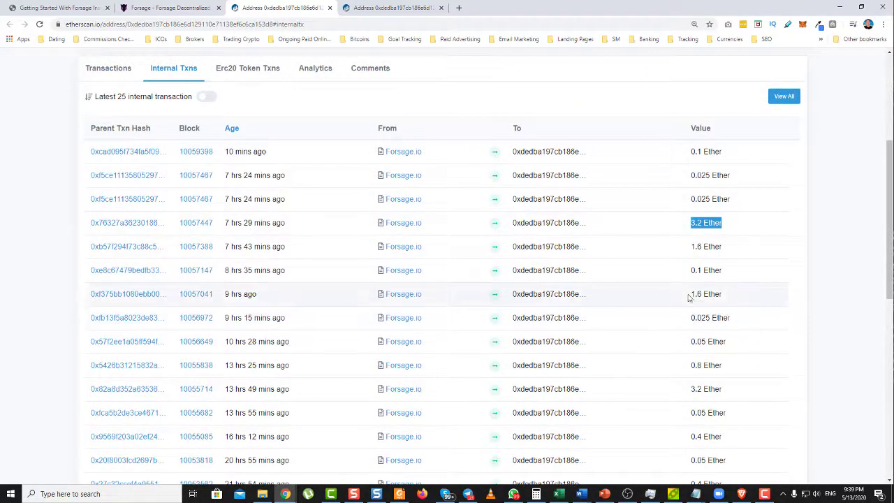
drag(690, 294, 730, 295)
scroll(731, 300, down, 1)
scroll(731, 299, down, 1)
drag(693, 202, 729, 202)
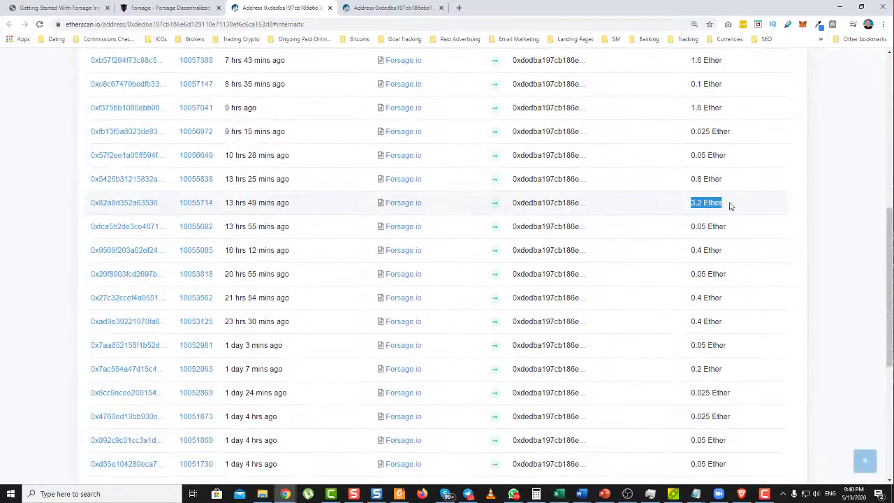
scroll(408, 228, down, 3)
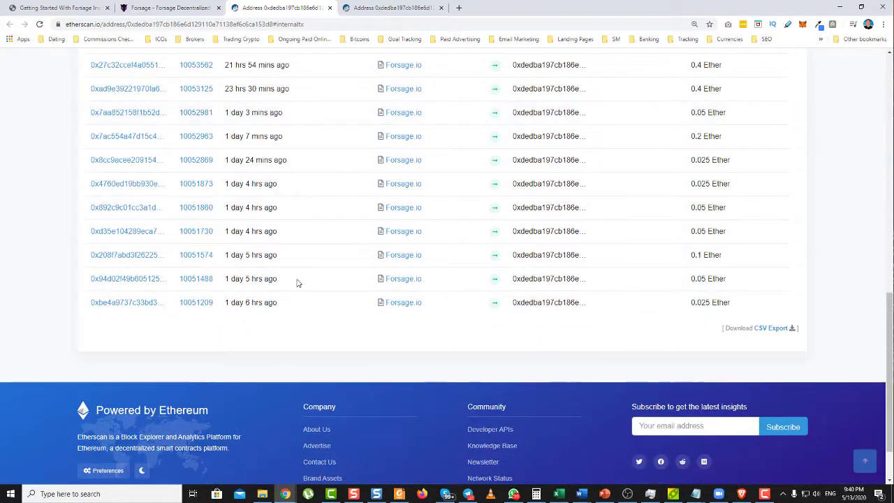
scroll(539, 295, up, 6)
scroll(734, 237, up, 3)
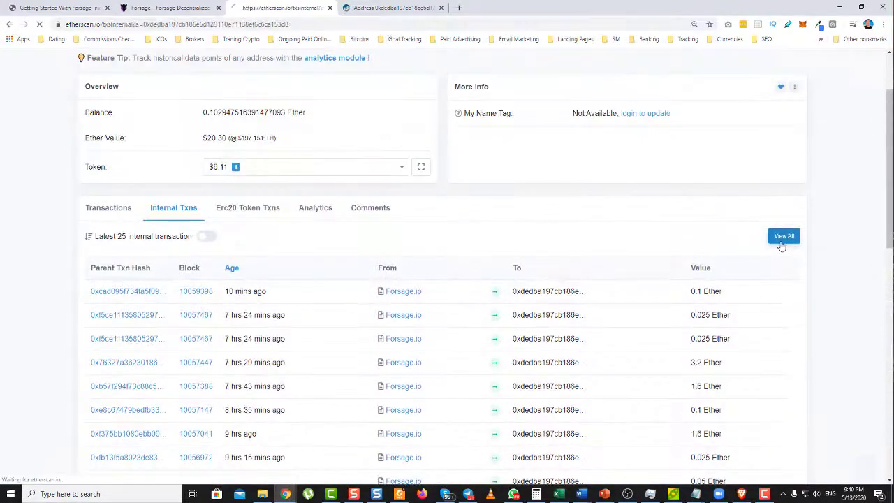
- Page through the full internal transaction list to page 2 of 24, then switch back to Forsage
click(781, 237)
scroll(428, 318, down, 2)
scroll(428, 318, down, 15)
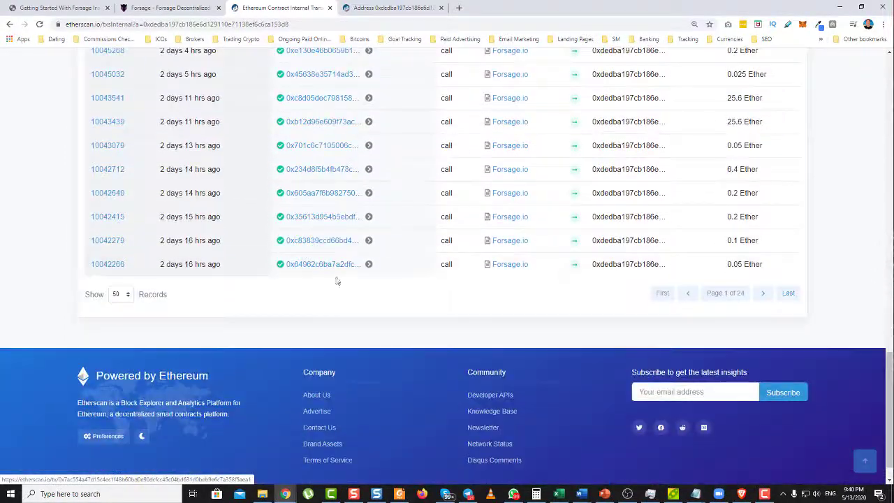
click(763, 293)
scroll(345, 260, down, 3)
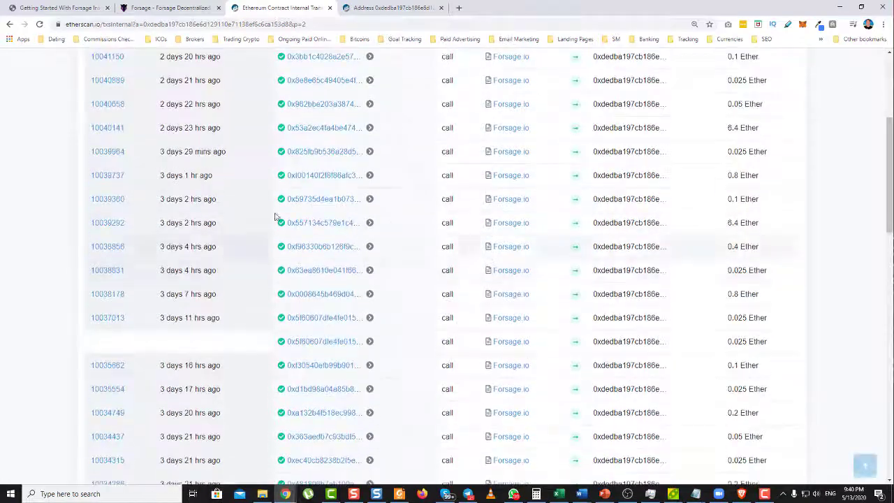
click(174, 8)
scroll(767, 235, up, 1)
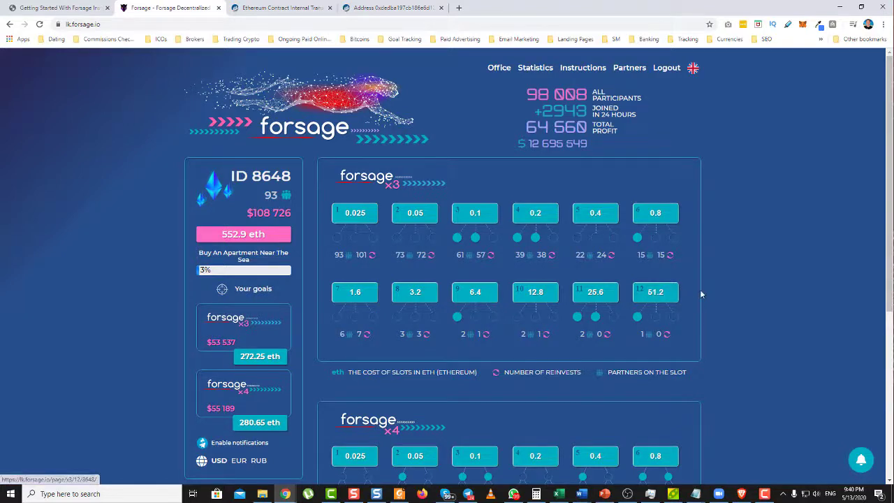
- Bring the Brave browser forward and show the metamask.io homepage
scroll(700, 289, down, 1)
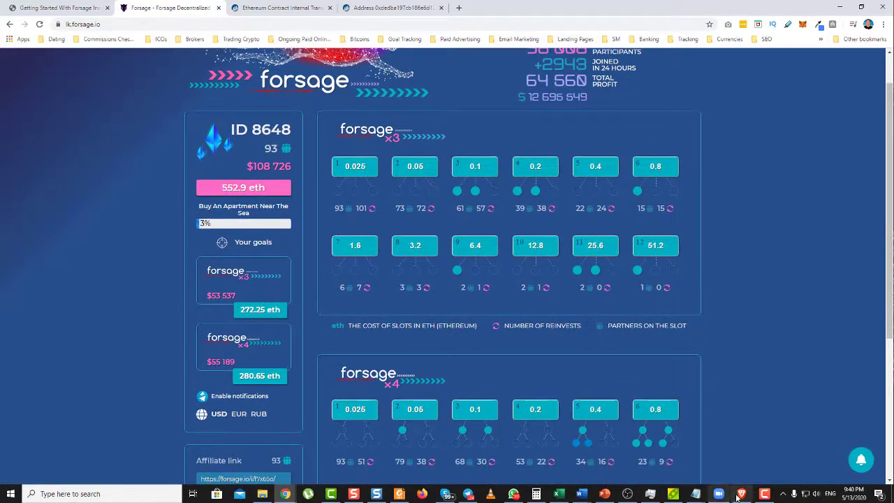
mouse_move(743, 498)
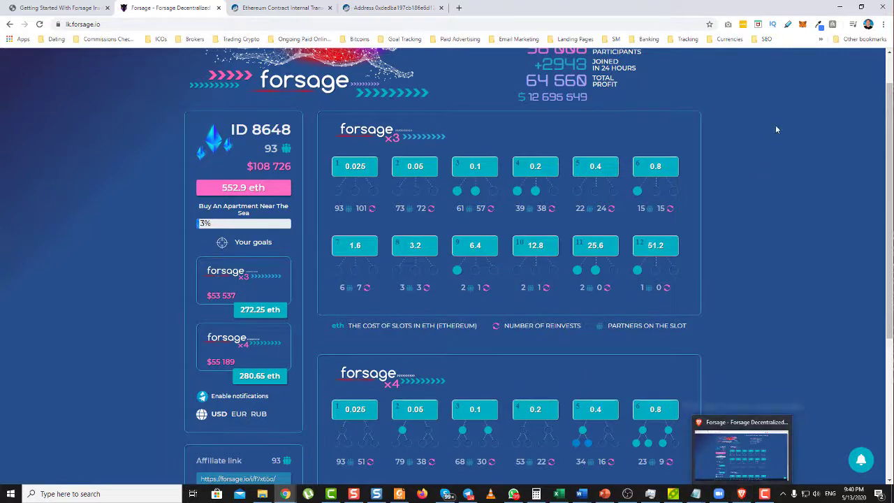
click(743, 497)
click(23, 10)
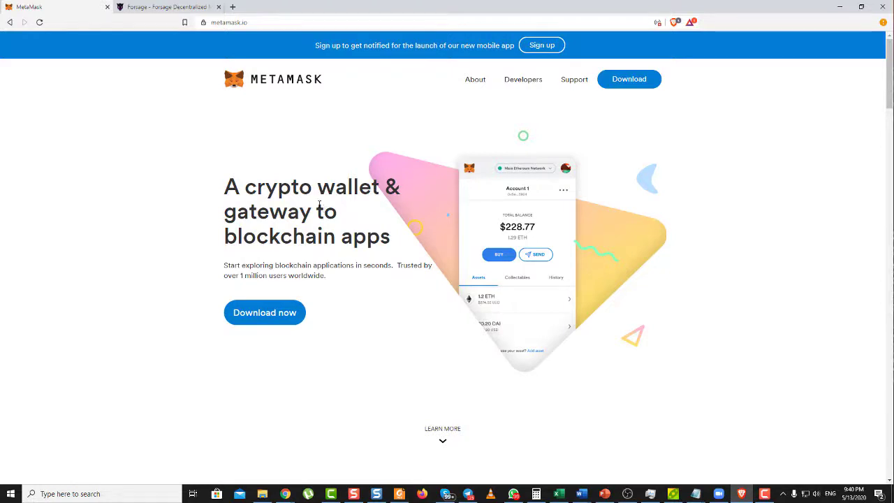
- Add the MetaMask extension to Brave from its Chrome Web Store listing
click(260, 316)
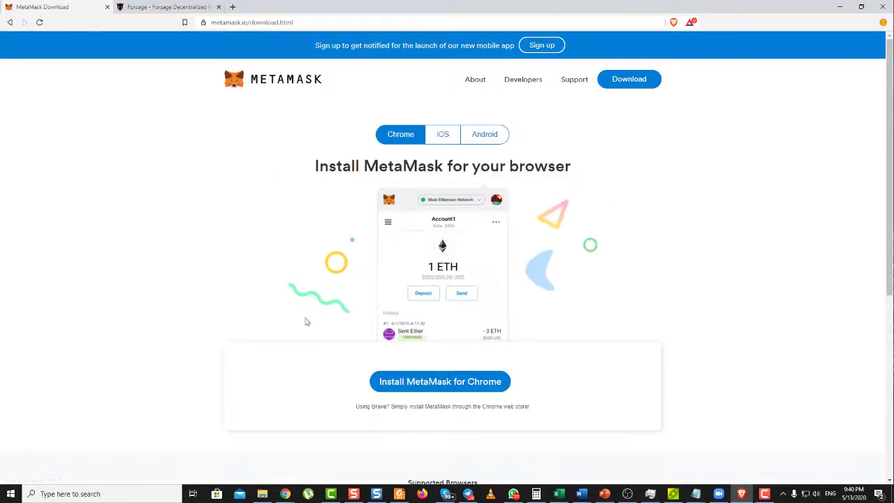
click(439, 382)
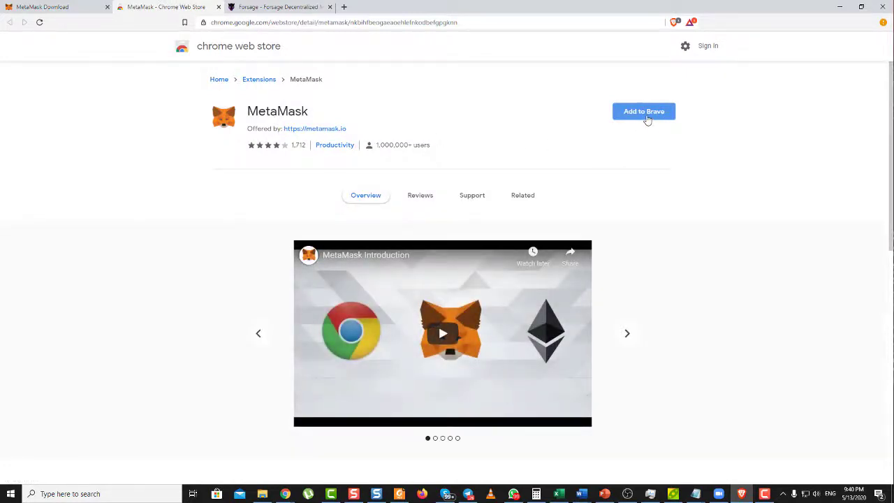
click(648, 119)
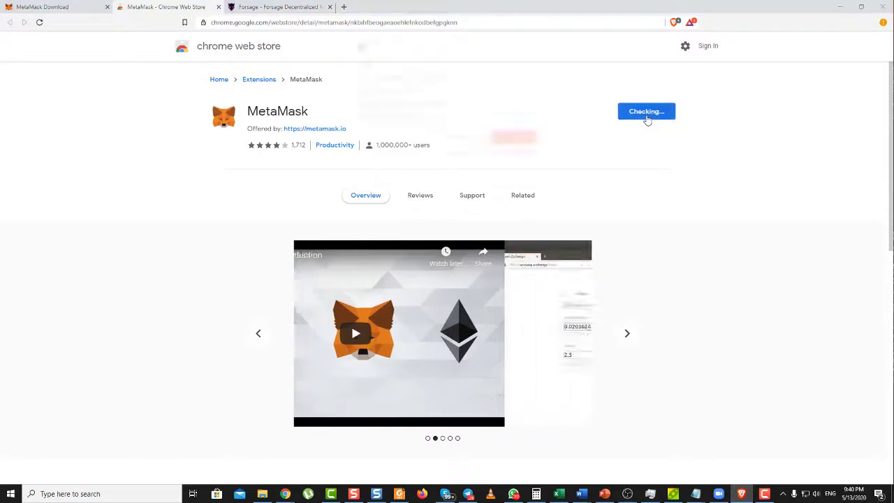
click(462, 140)
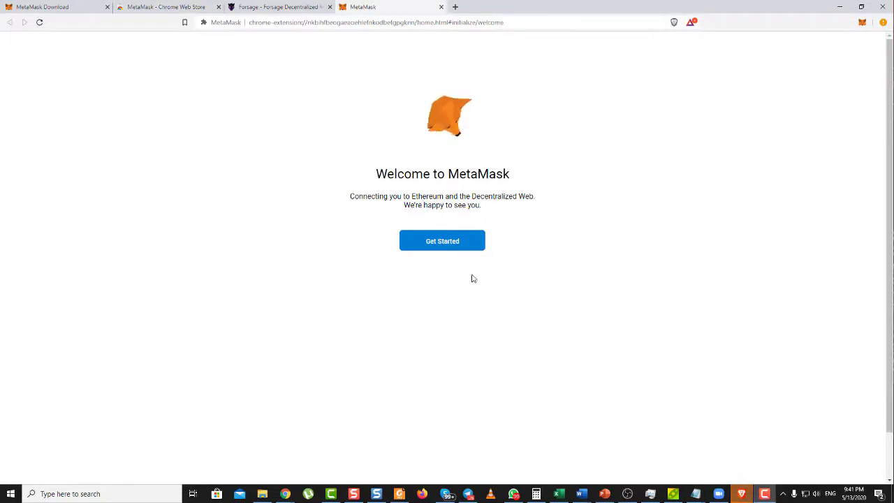
- Create a new MetaMask wallet, agree to usage data collection, and set its password
click(441, 247)
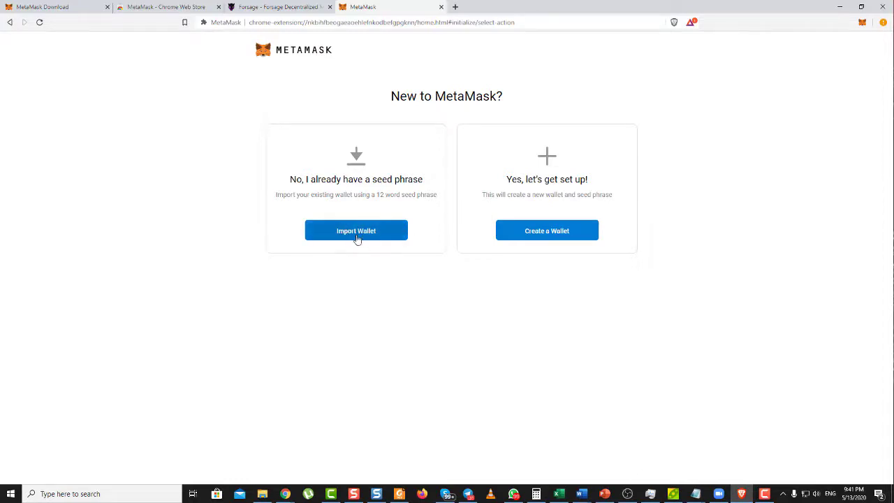
click(527, 236)
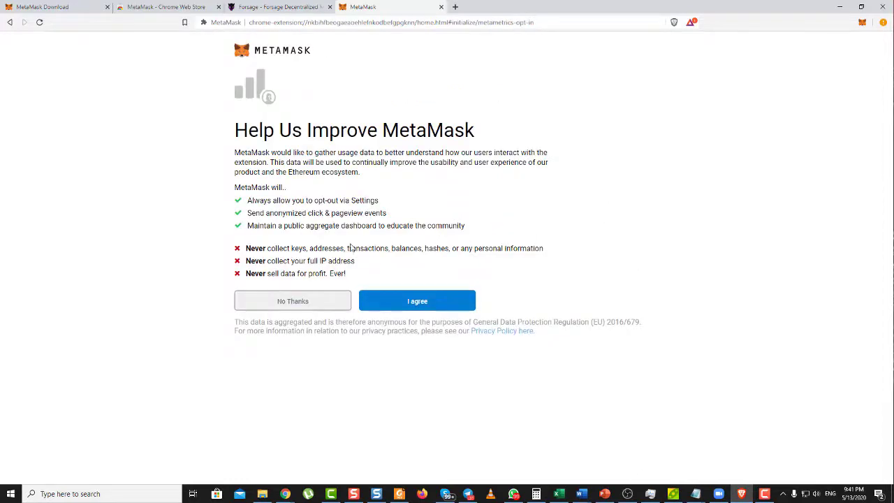
click(422, 308)
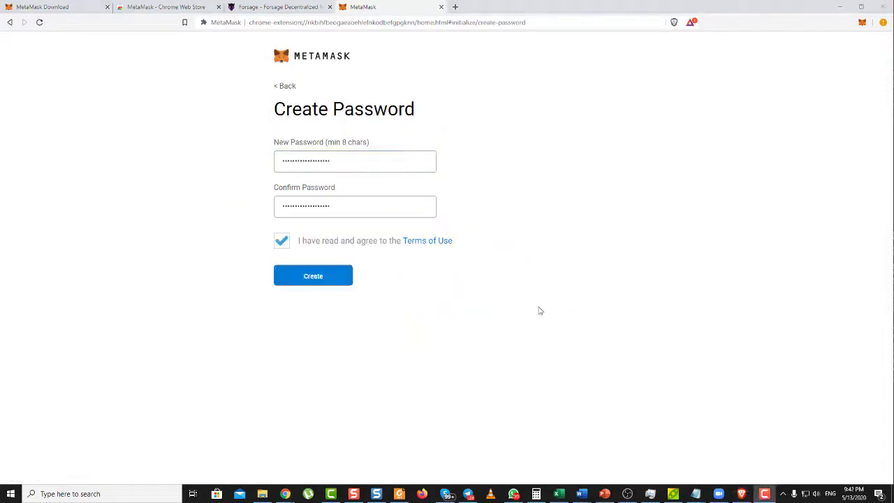
click(316, 278)
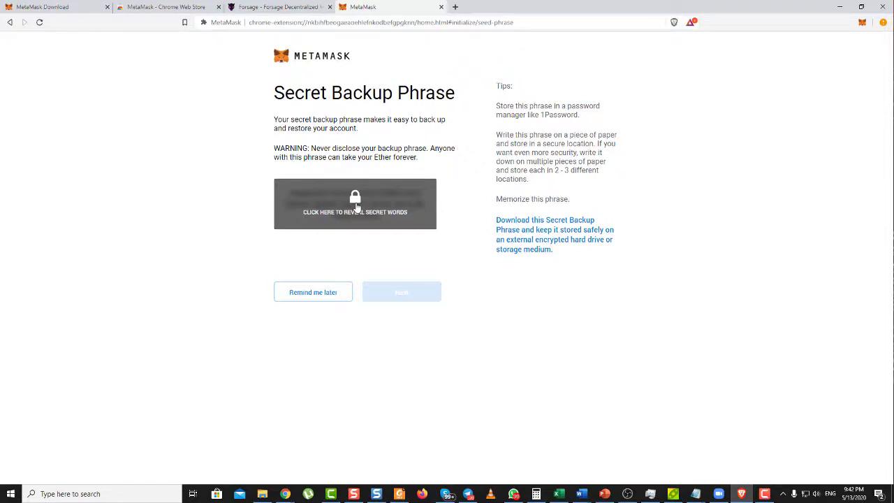
- Reveal the secret backup phrase, then re-select its words in order and confirm
click(356, 206)
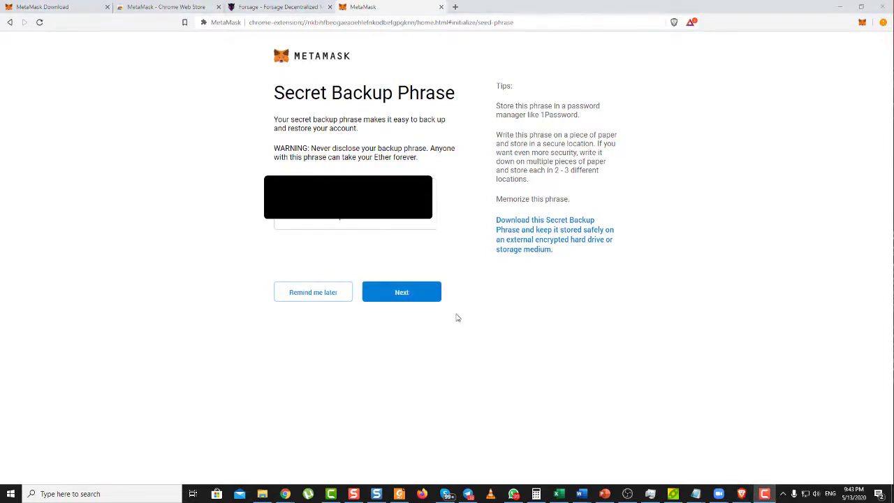
click(422, 299)
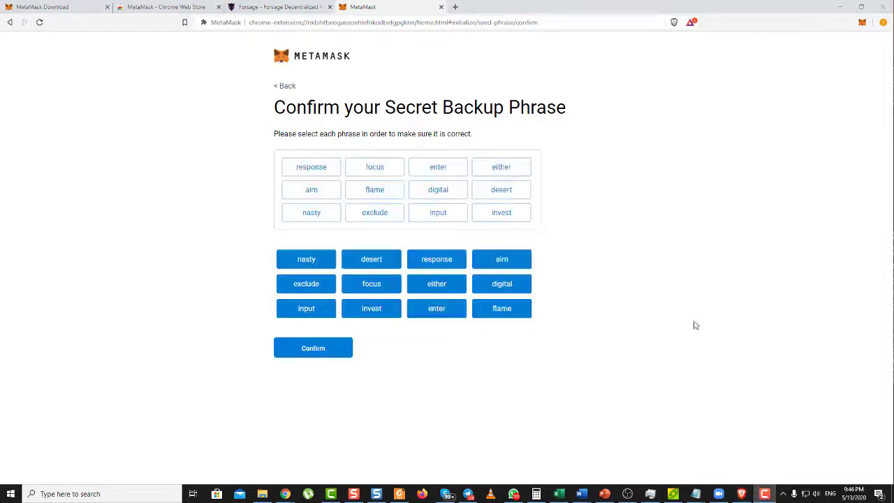
click(315, 357)
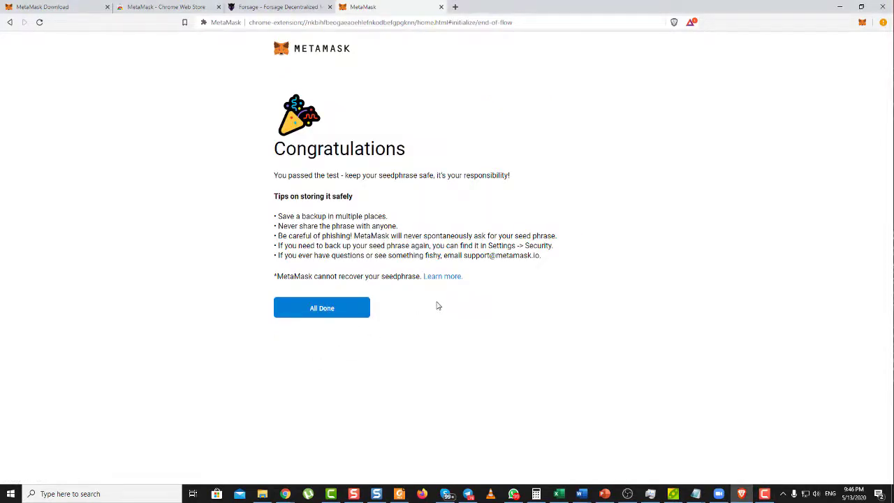
- Open the new wallet, display Account 1's address and QR code, then switch to Forsage
click(349, 314)
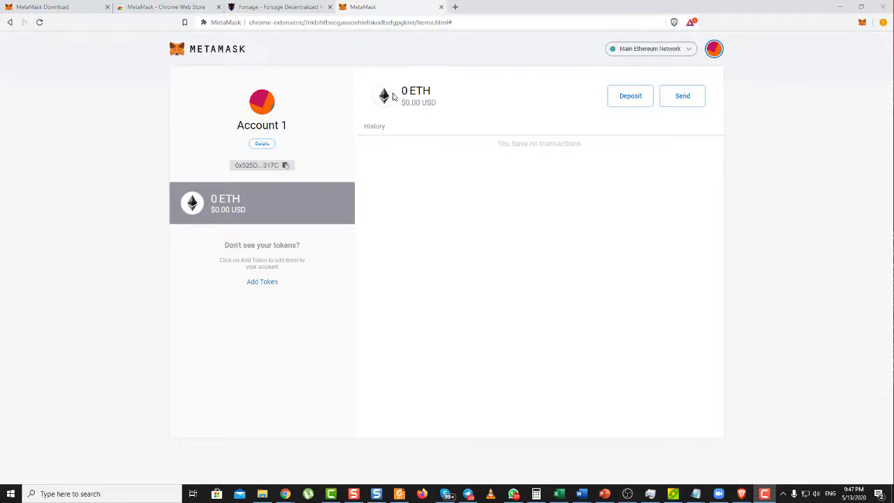
click(627, 104)
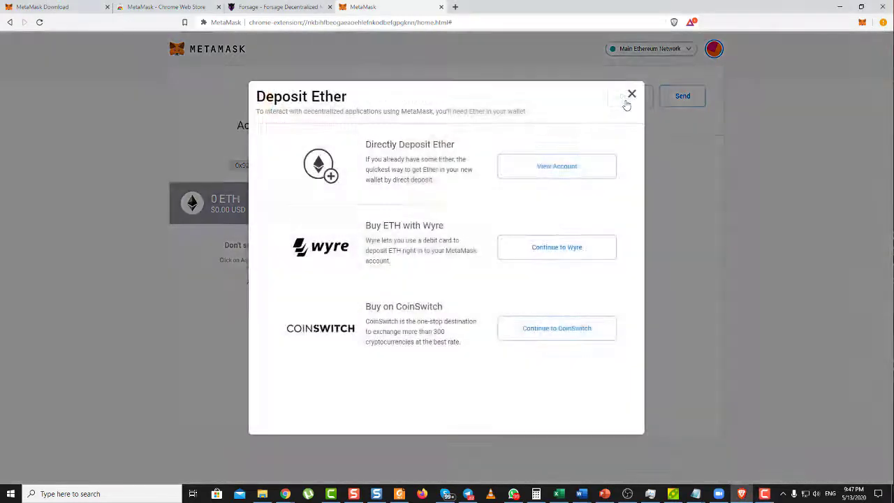
click(539, 173)
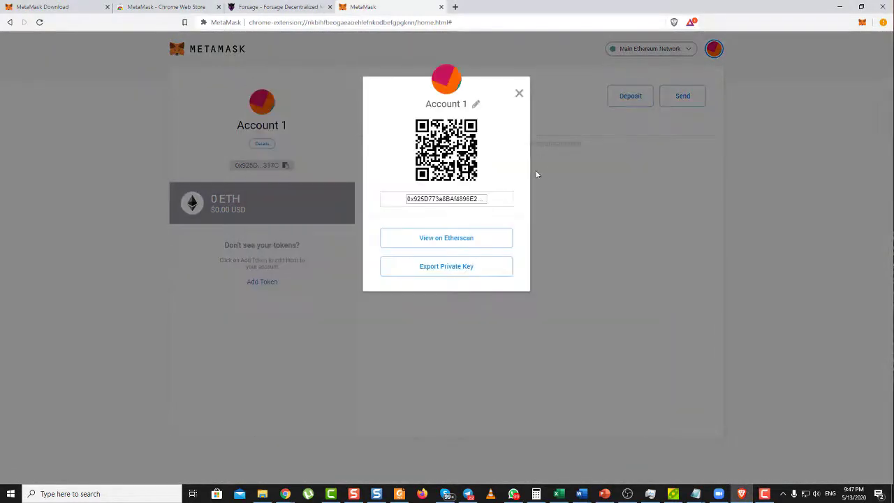
click(443, 200)
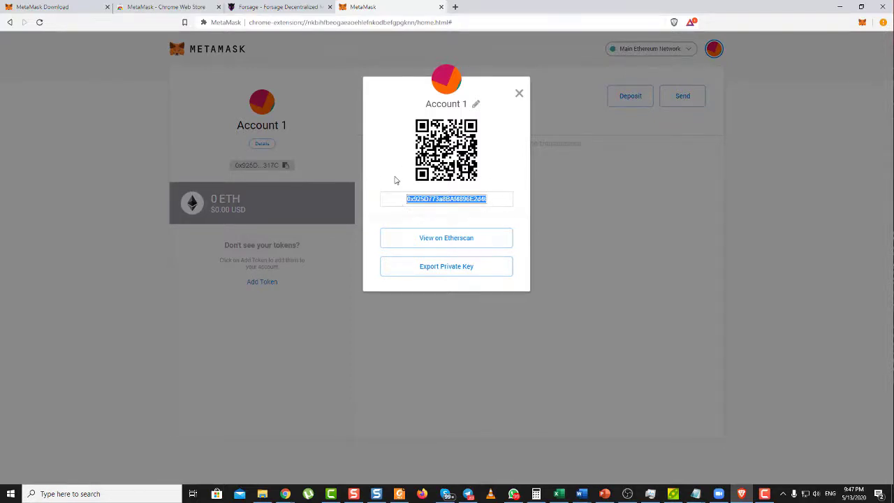
click(306, 10)
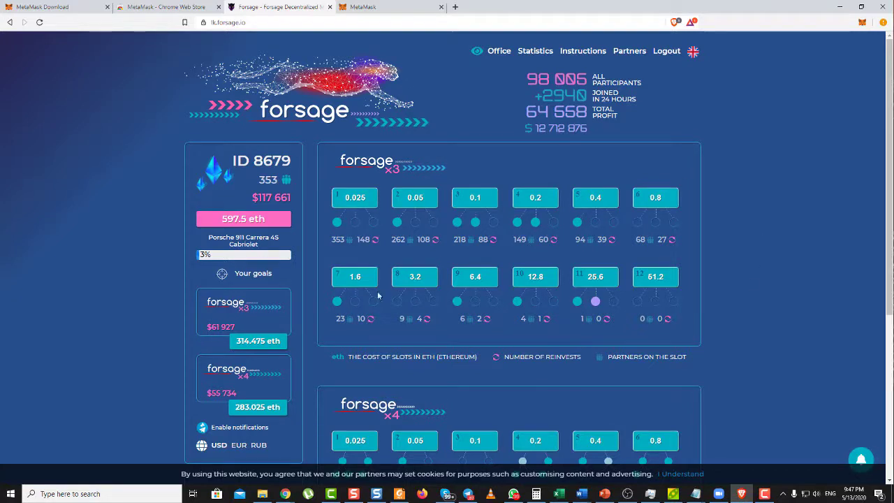
- Scroll through ID 8679's x3 and x4 slot grids, then return to the MetaMask tab
scroll(461, 297, down, 2)
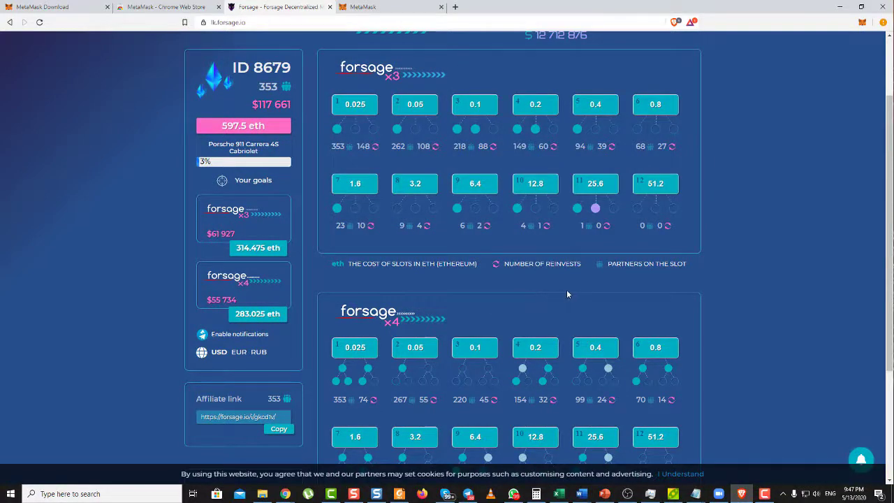
scroll(566, 293, up, 2)
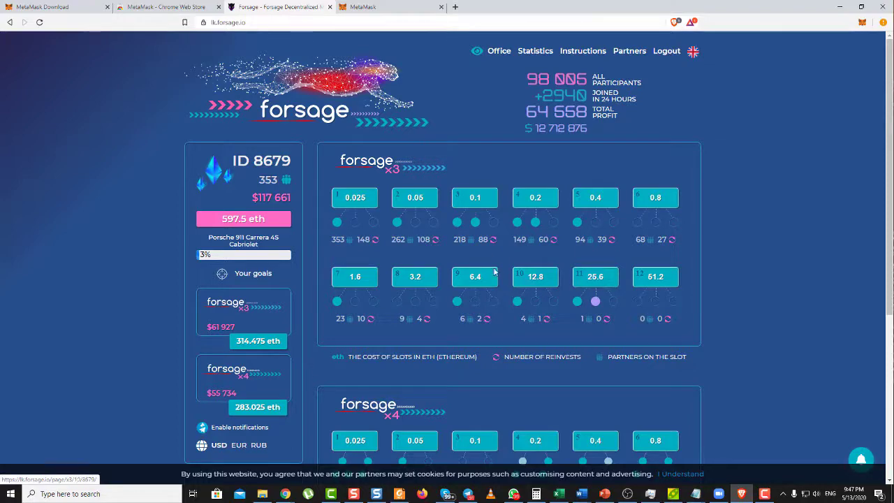
scroll(608, 311, down, 2)
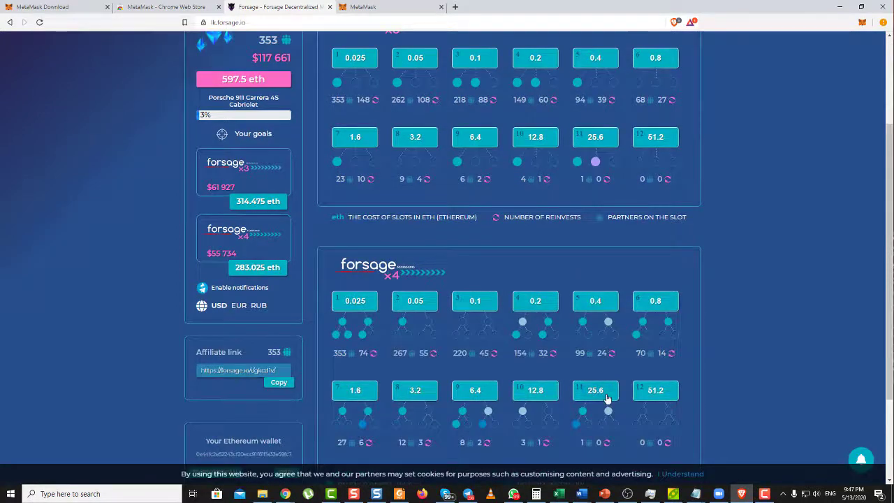
scroll(602, 264, up, 2)
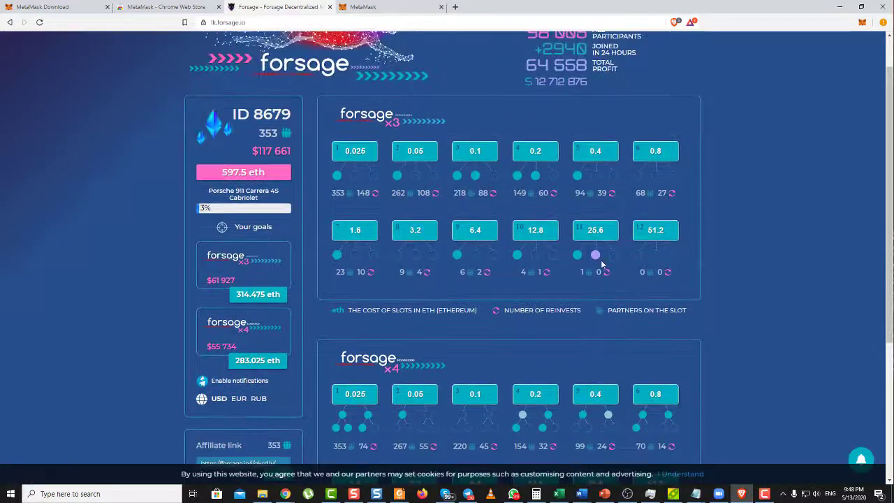
scroll(604, 275, up, 1)
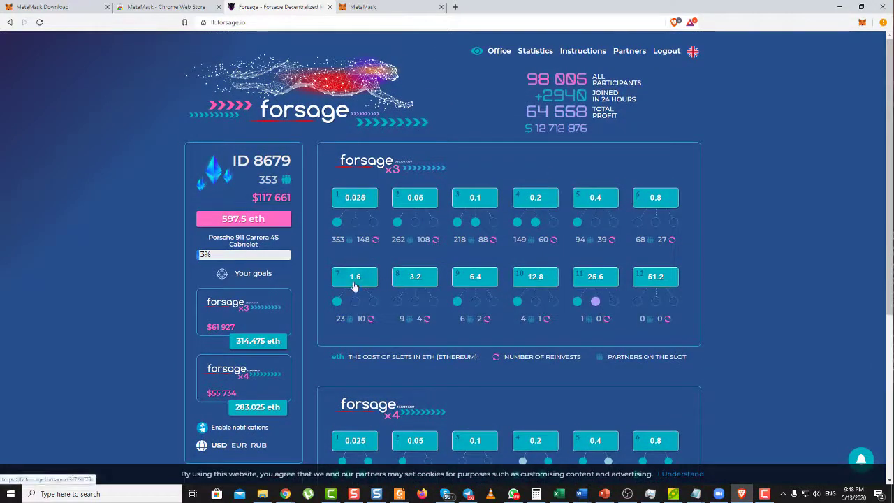
scroll(356, 286, down, 4)
scroll(360, 296, up, 2)
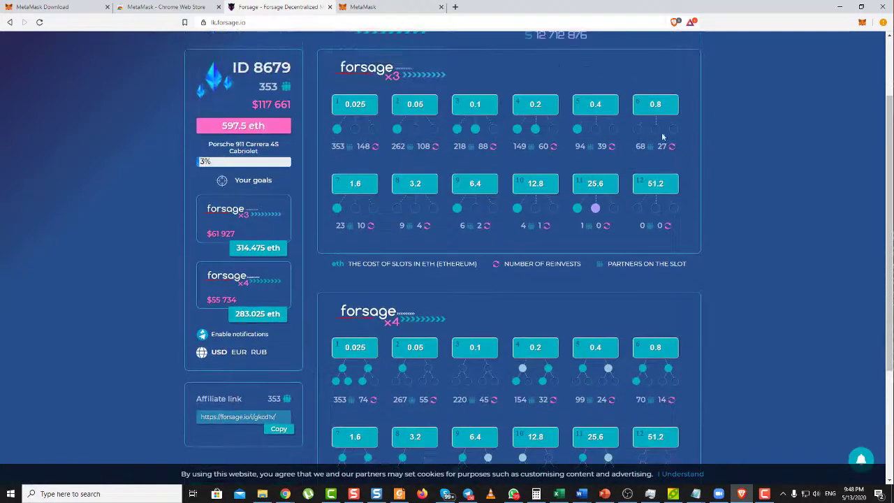
scroll(672, 136, up, 1)
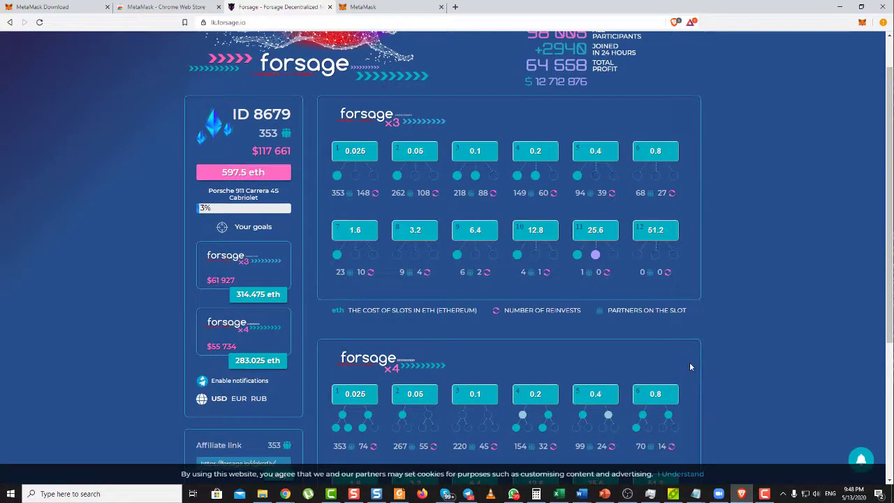
scroll(694, 356, down, 1)
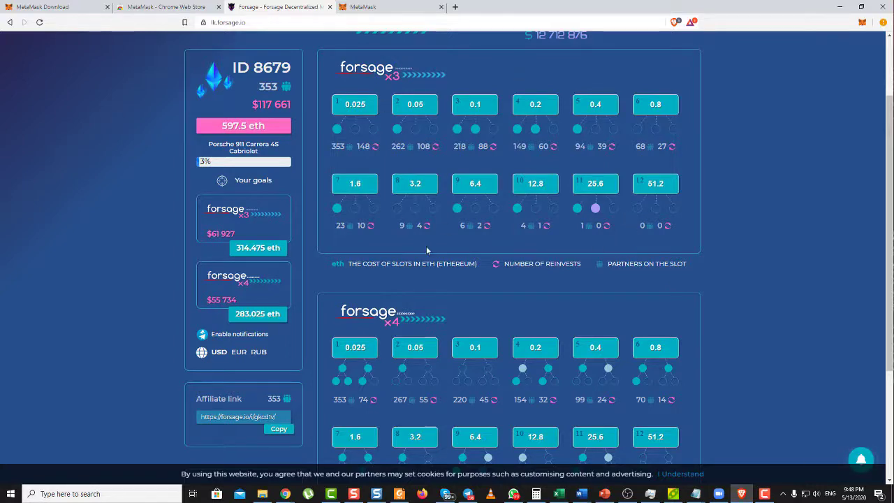
scroll(559, 259, down, 1)
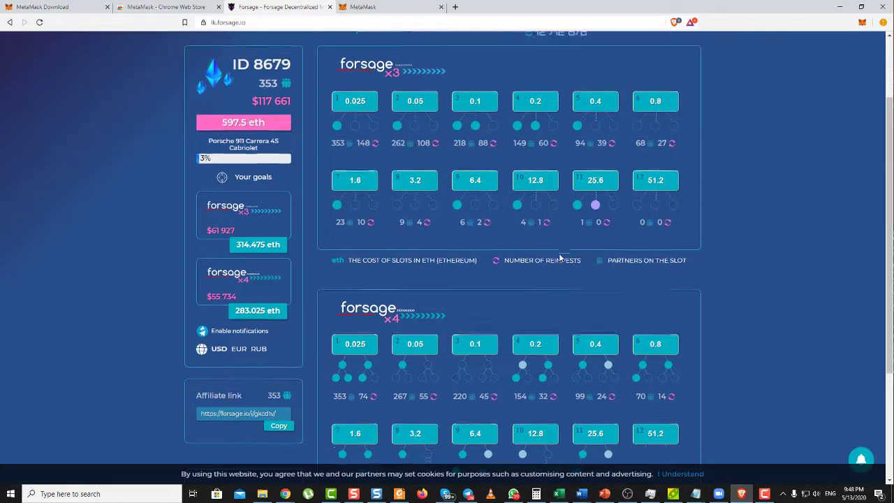
scroll(559, 255, up, 1)
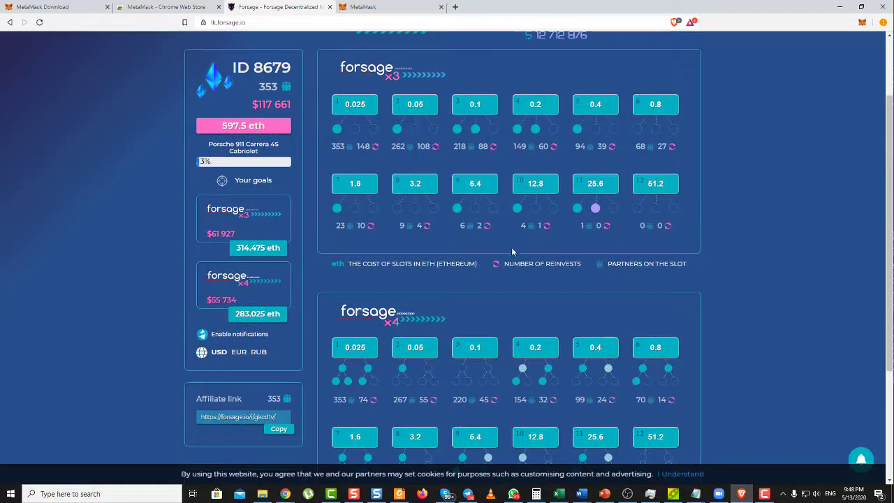
scroll(497, 258, up, 3)
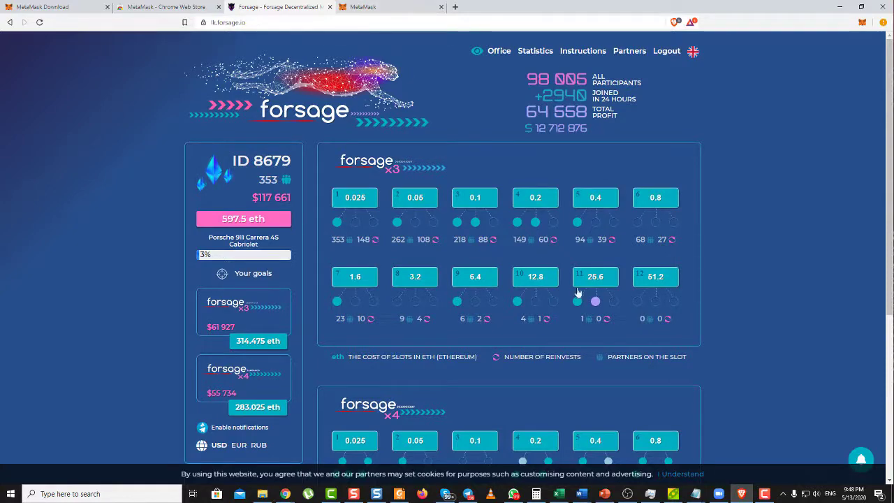
scroll(570, 286, down, 2)
scroll(570, 286, up, 1)
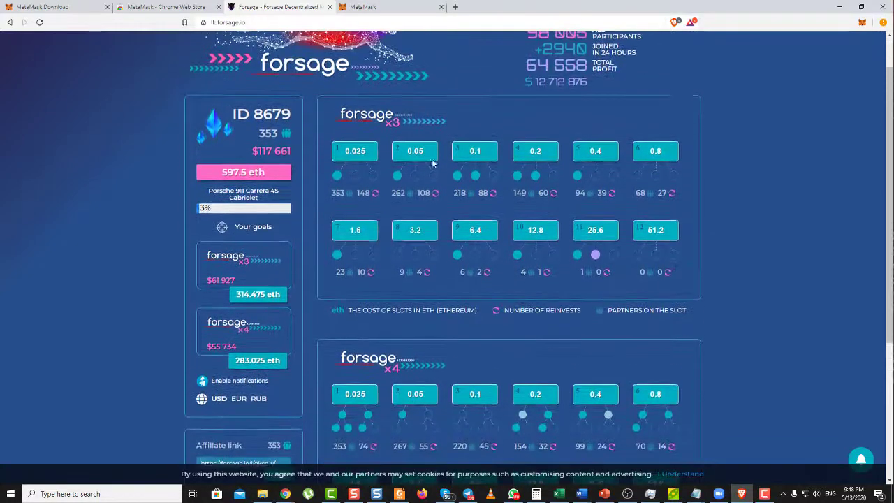
click(376, 9)
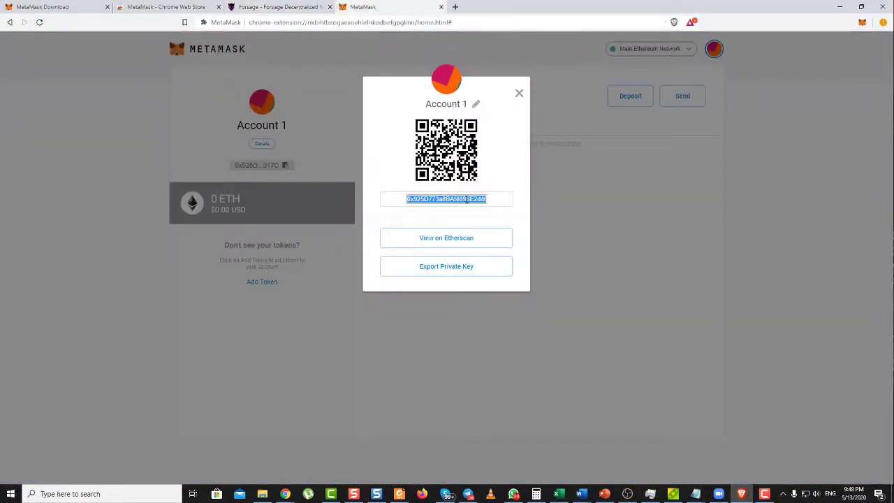
- Load crypto.com in a new tab and highlight its 0% Credit Card Fee heading
click(456, 7)
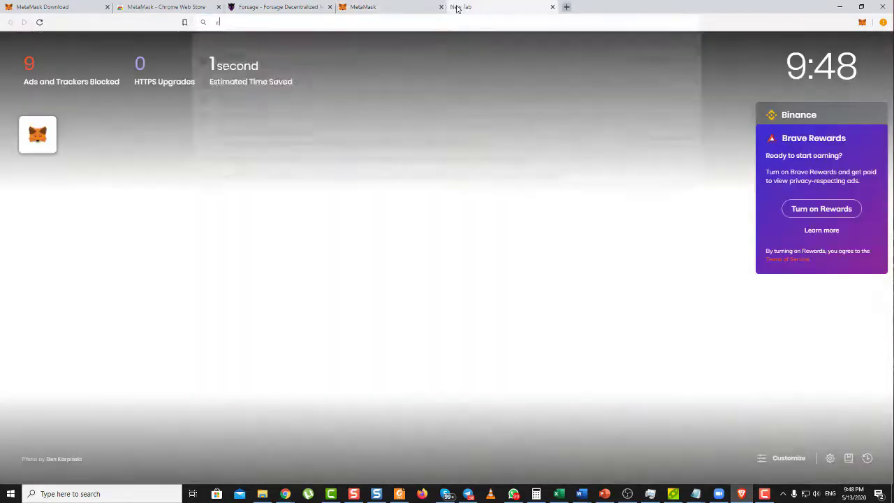
text(crypto.com)
key(Return)
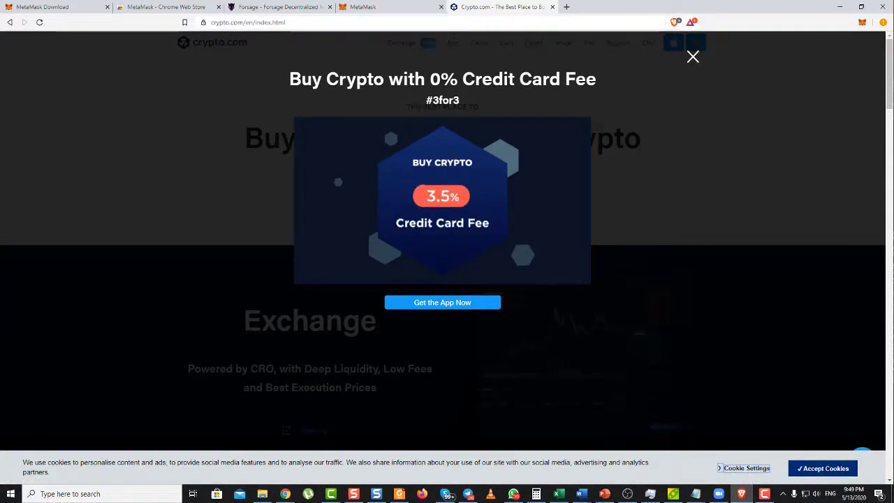
drag(431, 79, 596, 79)
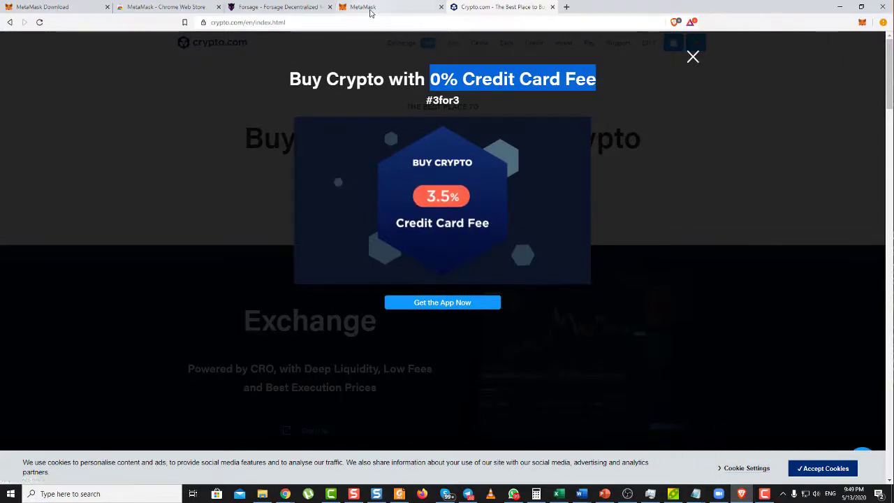
- Load binance.com in another new tab to view its market price table
click(567, 7)
text(binance)
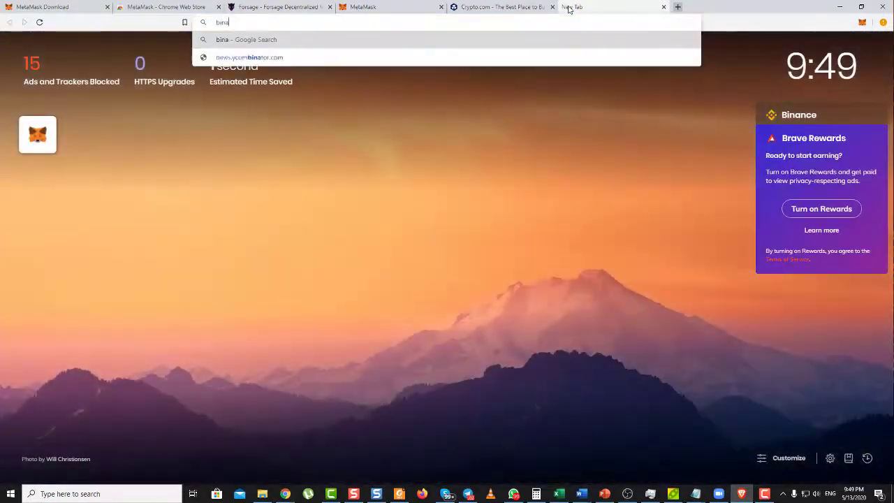
text(.com)
key(Return)
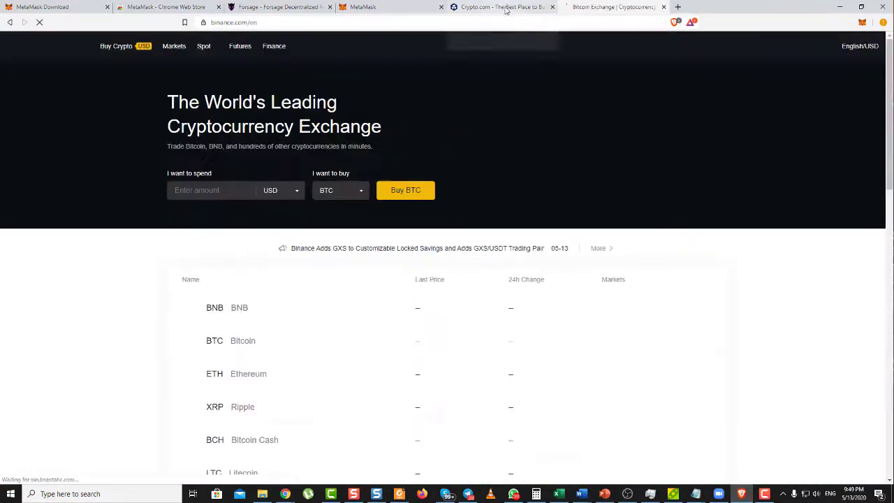
mouse_move(130, 51)
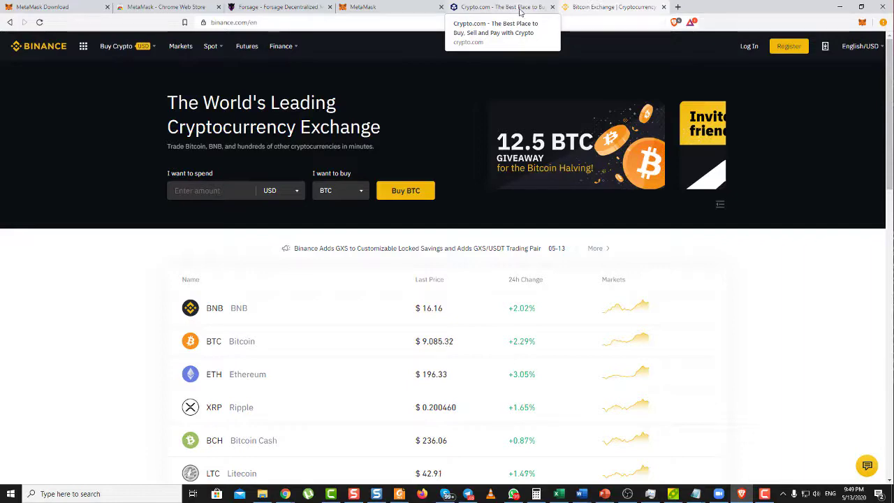
- Open coinmama.com and luno.com in two new browser tabs
click(677, 7)
text(coin)
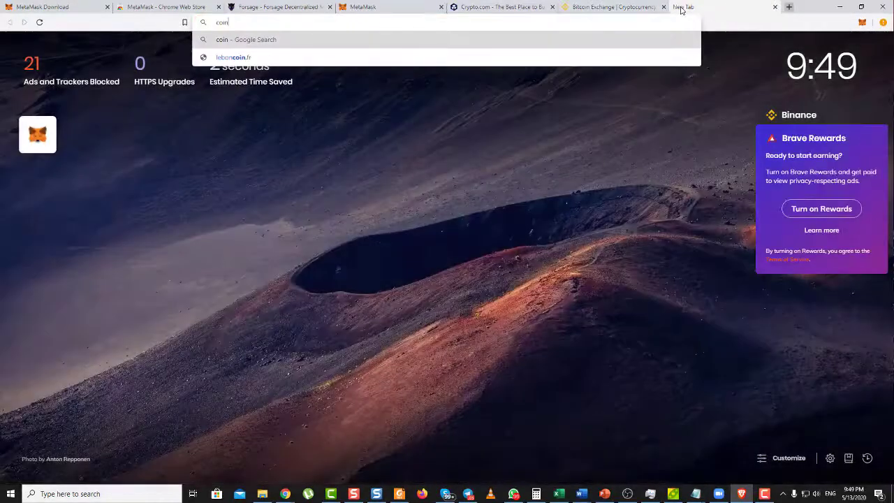
text(mama.com)
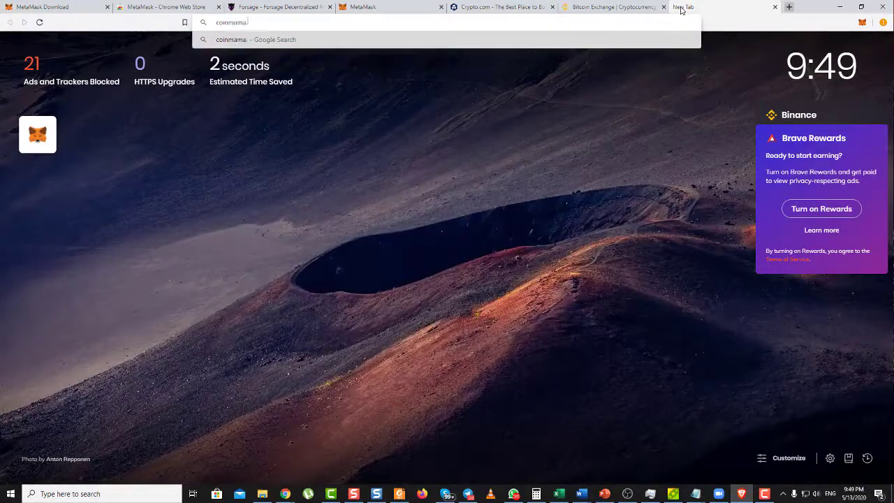
key(Return)
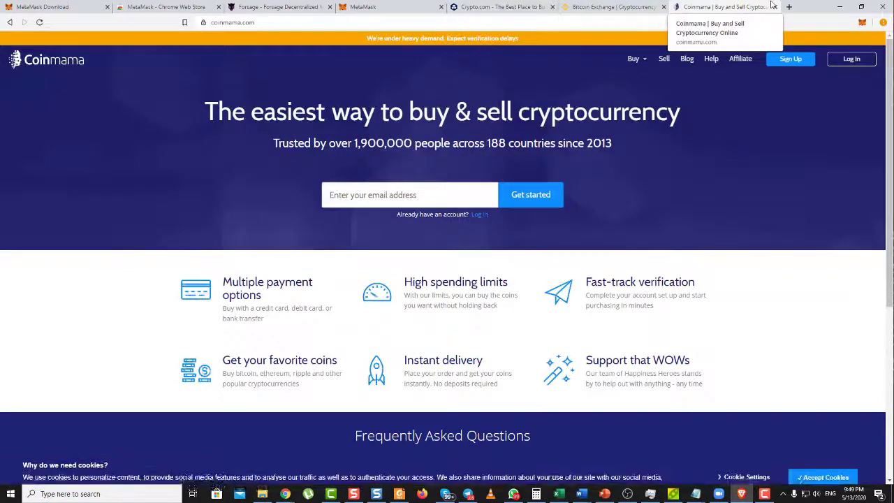
click(788, 7)
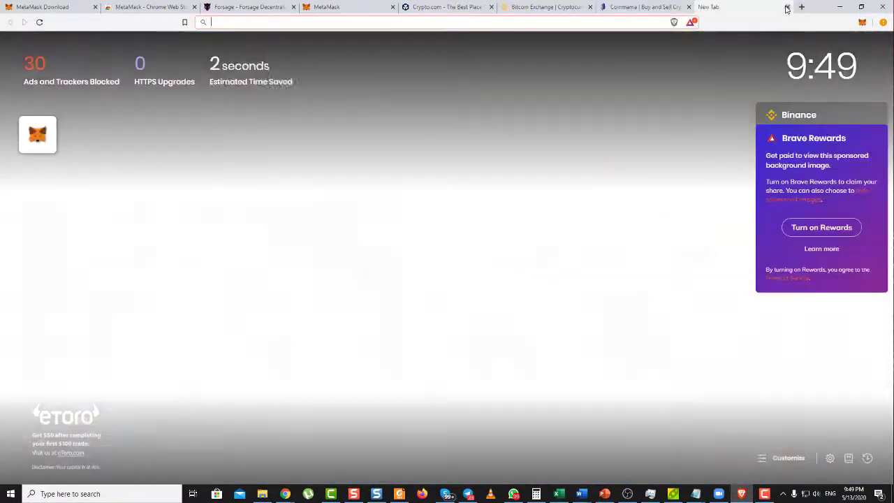
text(luno.com)
key(Return)
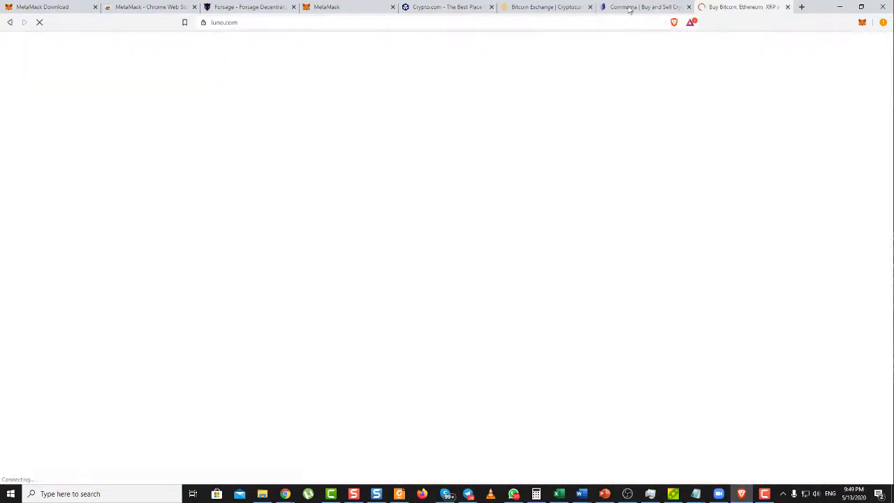
- Go back to the Crypto.com tab, clear its highlighted heading, then return to MetaMask
click(454, 8)
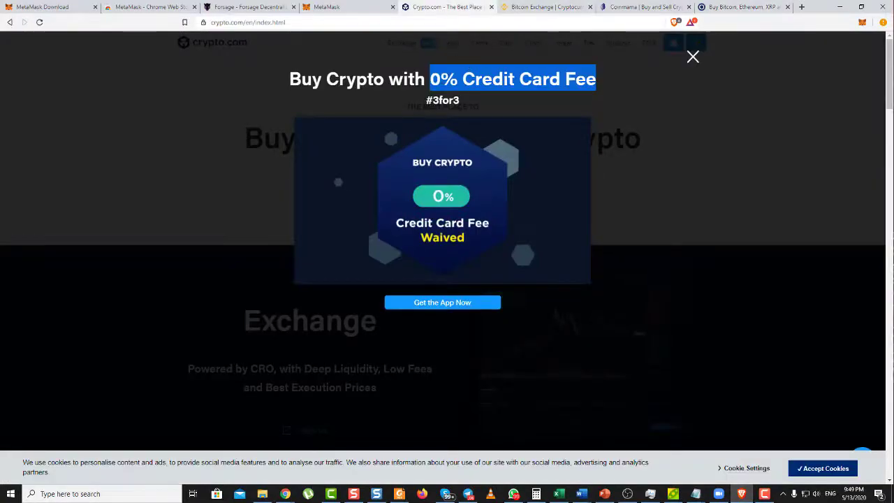
click(431, 40)
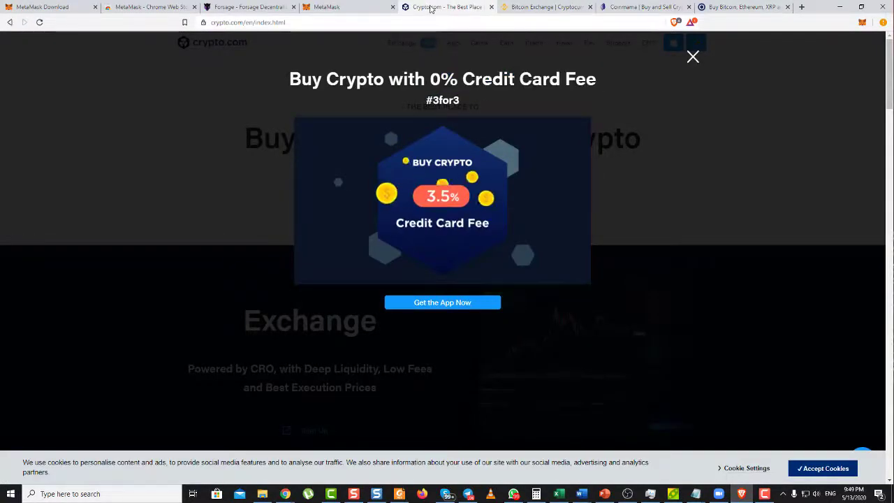
click(359, 8)
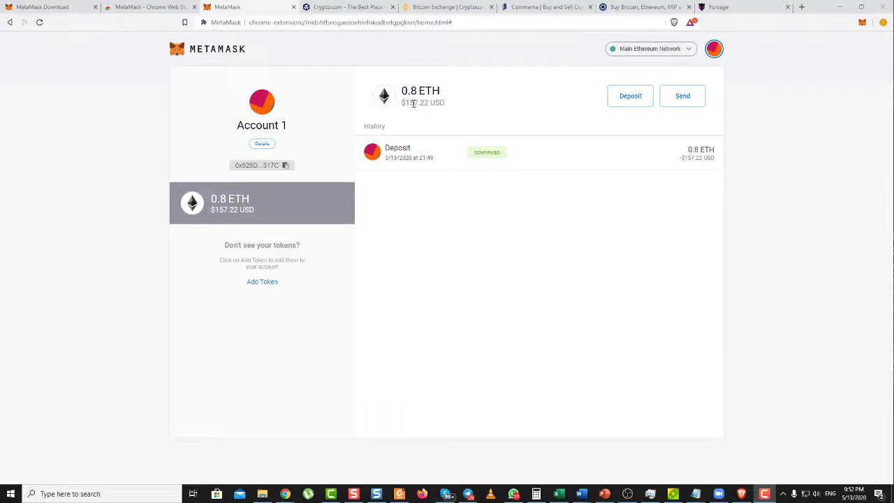
- Highlight Account 1's 0.8 ETH balance in MetaMask, then switch to the Forsage tab
mouse_move(441, 105)
drag(402, 90, 443, 95)
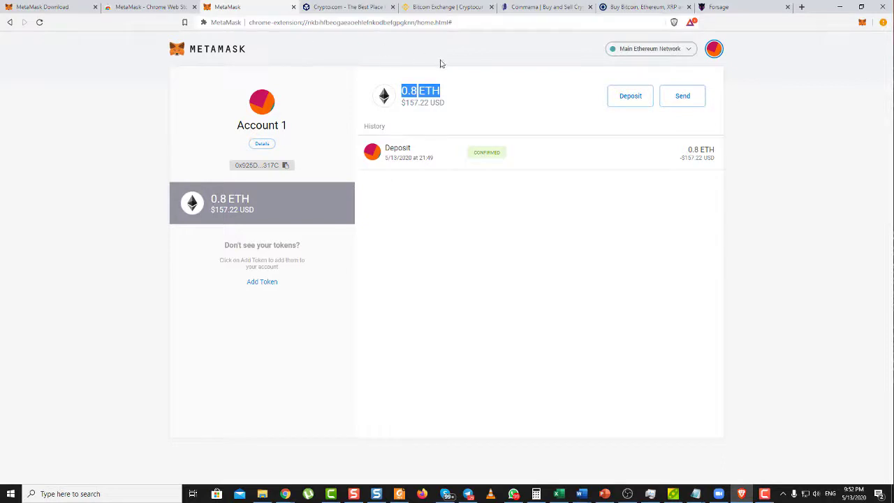
mouse_move(450, 103)
click(719, 8)
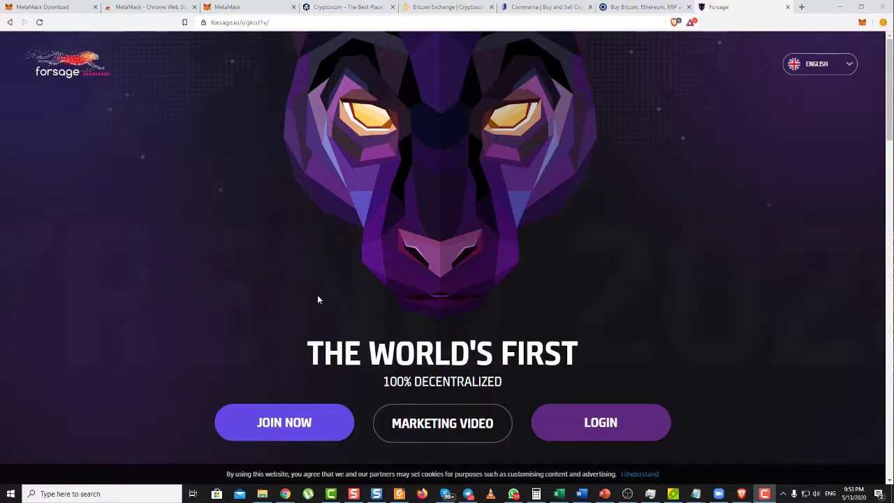
- Open lk.forsage.io, turn Brave Shields down for it, dismiss the Rewards offer, and start registering
click(311, 428)
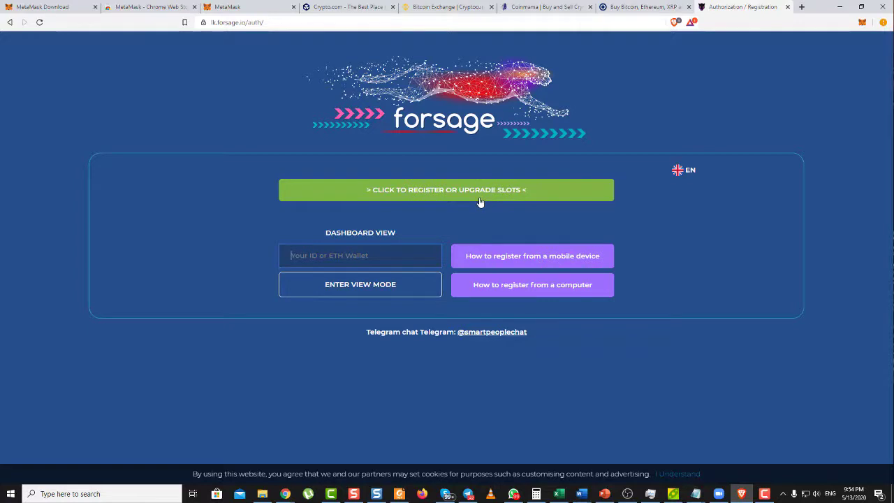
click(674, 23)
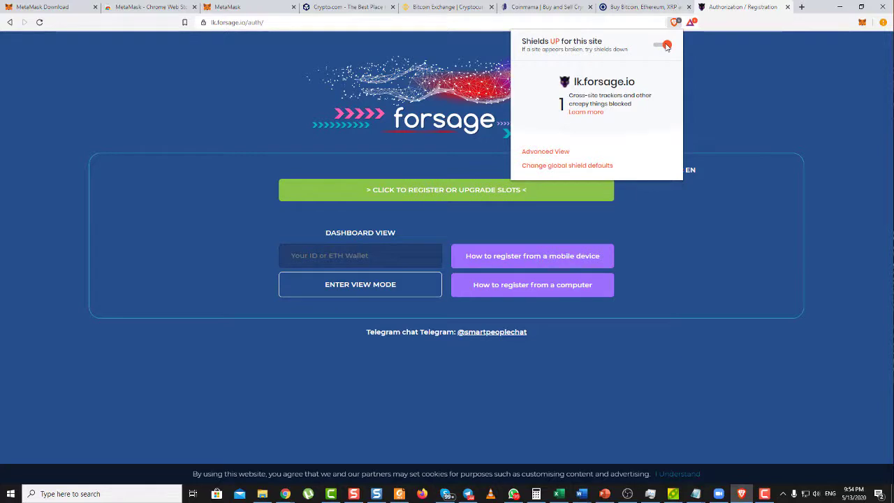
click(666, 47)
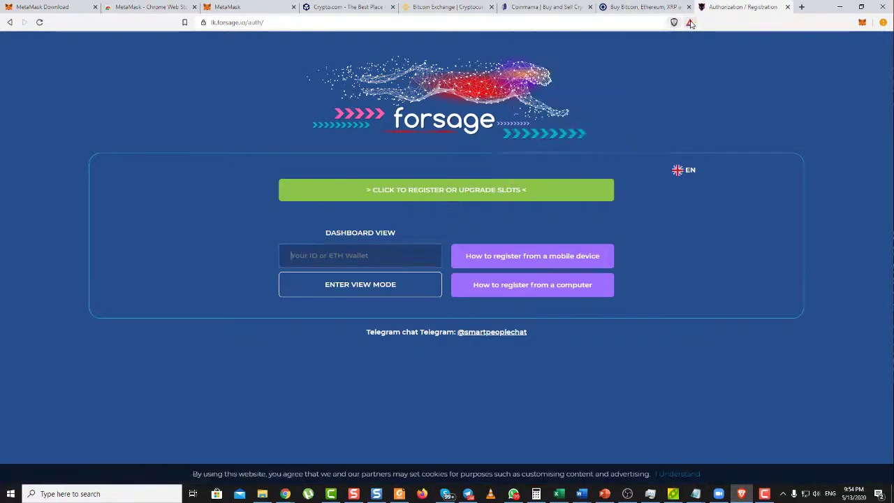
click(690, 23)
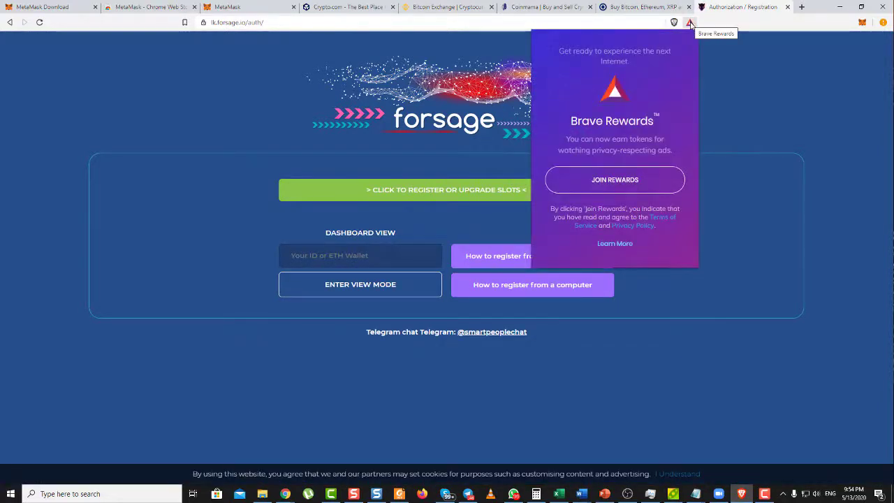
click(712, 50)
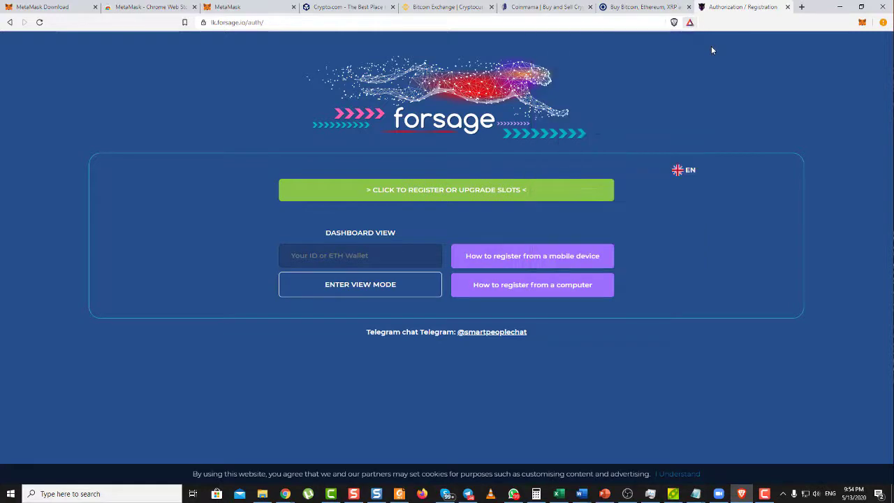
click(512, 195)
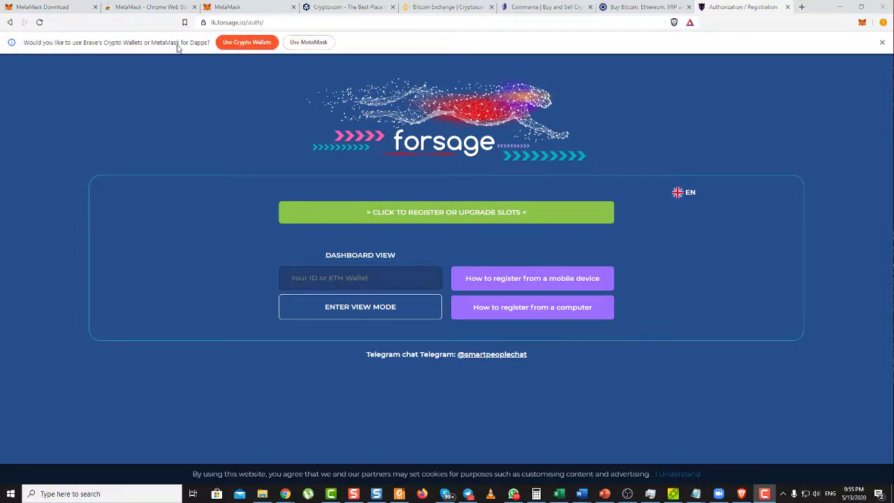
- Choose MetaMask over Brave's wallet and approve its Connect request for the Forsage site
click(308, 42)
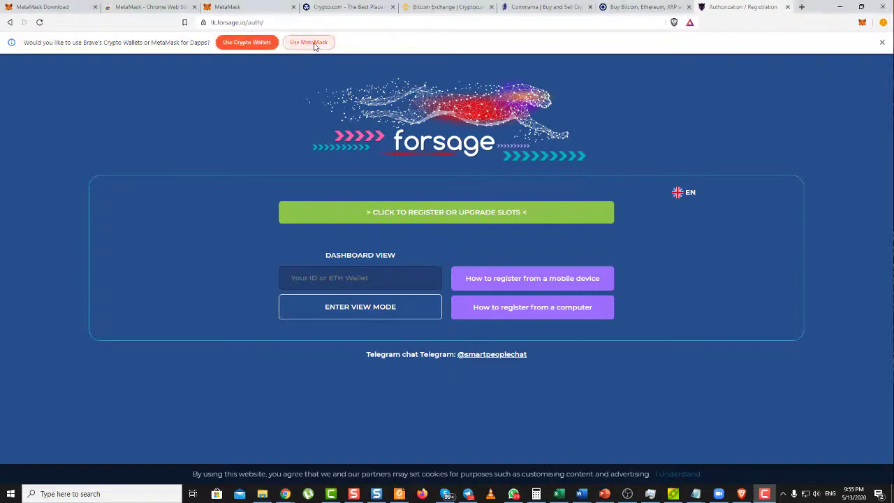
click(423, 195)
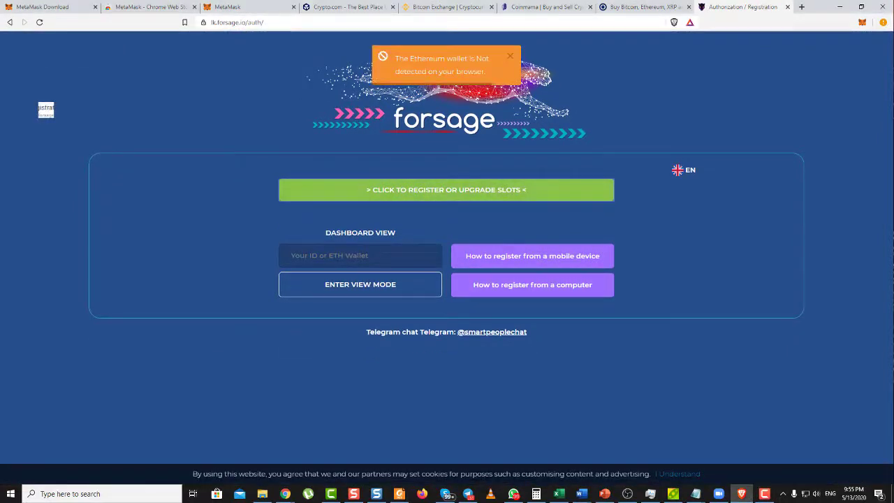
click(424, 195)
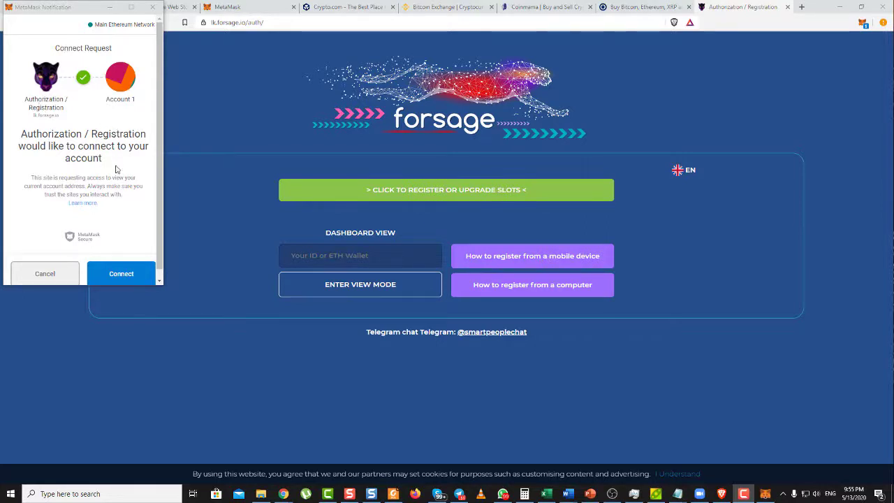
click(124, 271)
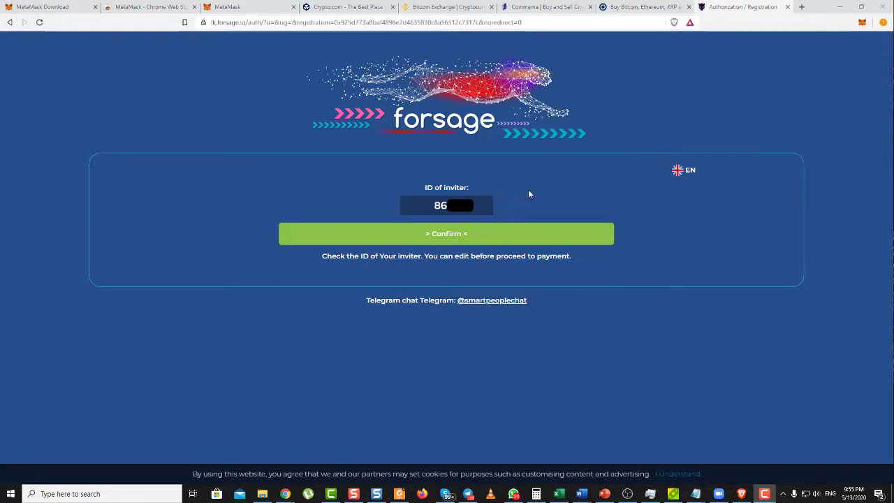
- Accept the inviter ID, approve the 0.05 ETH payment in MetaMask, and acknowledge the group-link alert
click(464, 240)
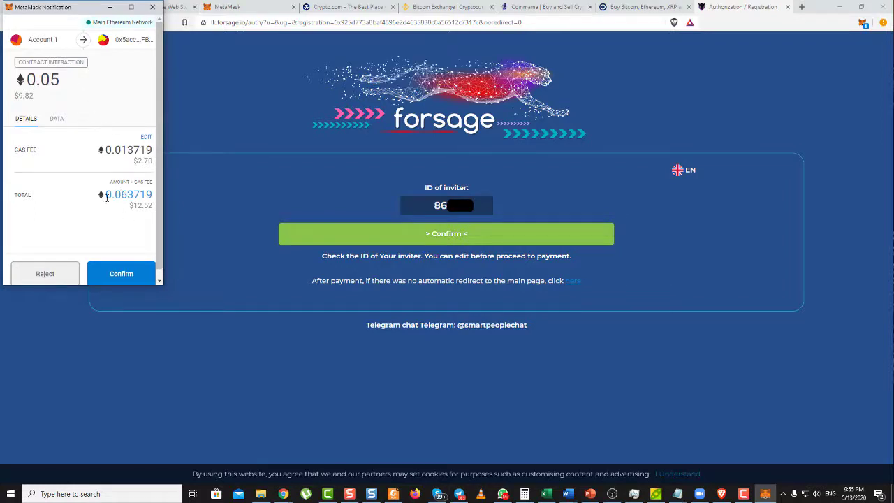
click(124, 275)
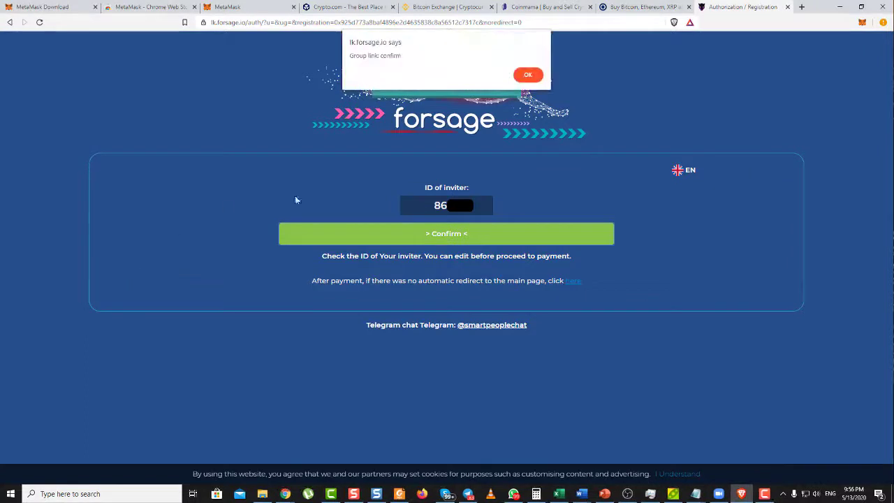
click(529, 79)
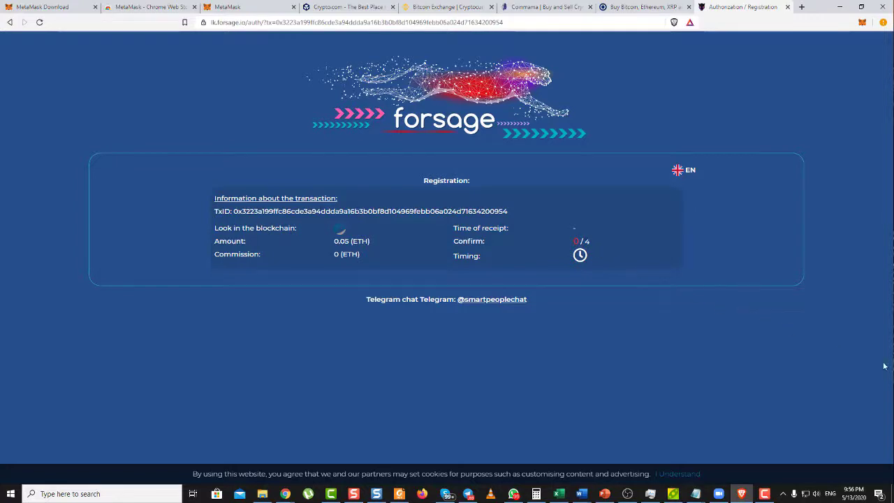
- Open the registration TxID on Etherscan to check its Success status, then return to Forsage
click(303, 212)
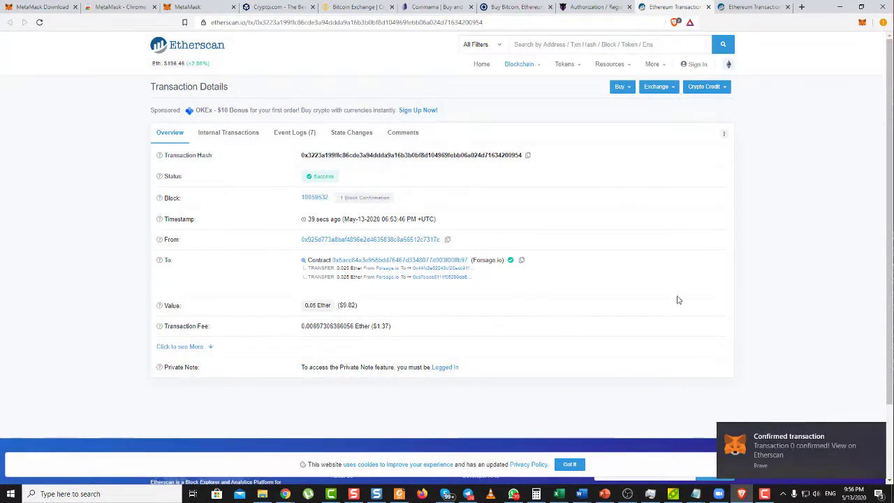
click(597, 8)
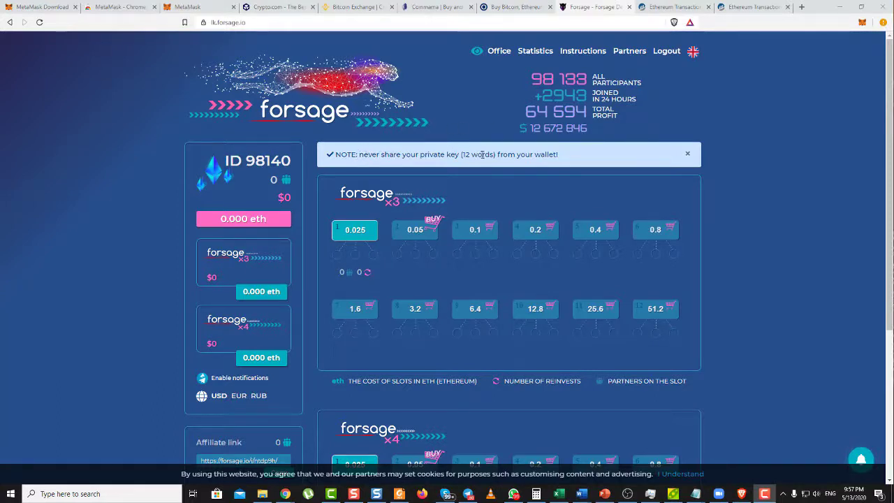
- Dismiss the private-key warning note and look over the dashboard
click(687, 154)
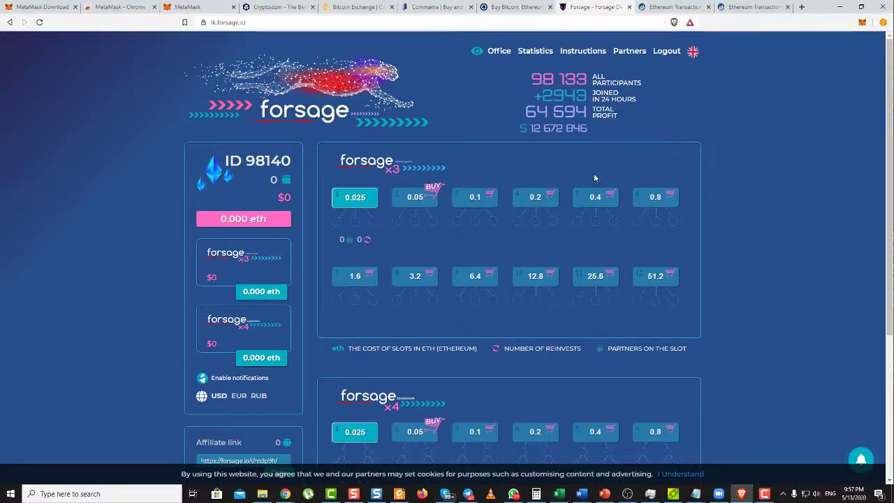
scroll(639, 204, down, 1)
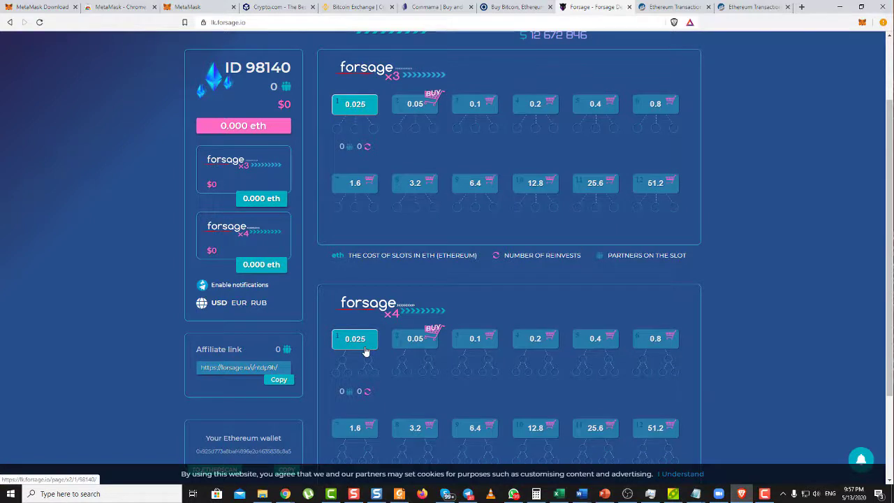
scroll(404, 265, up, 1)
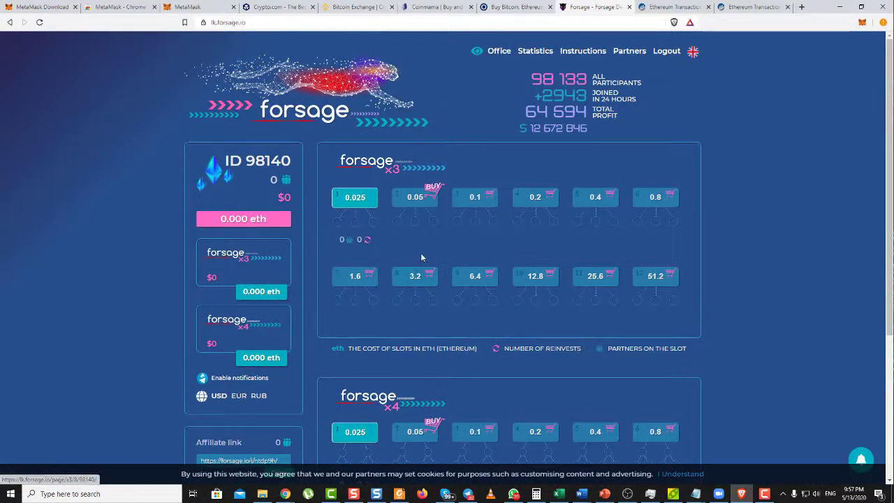
- Try buying the 0.05 ETH x3 slot twice, closing the preview-mode warning each time
click(433, 187)
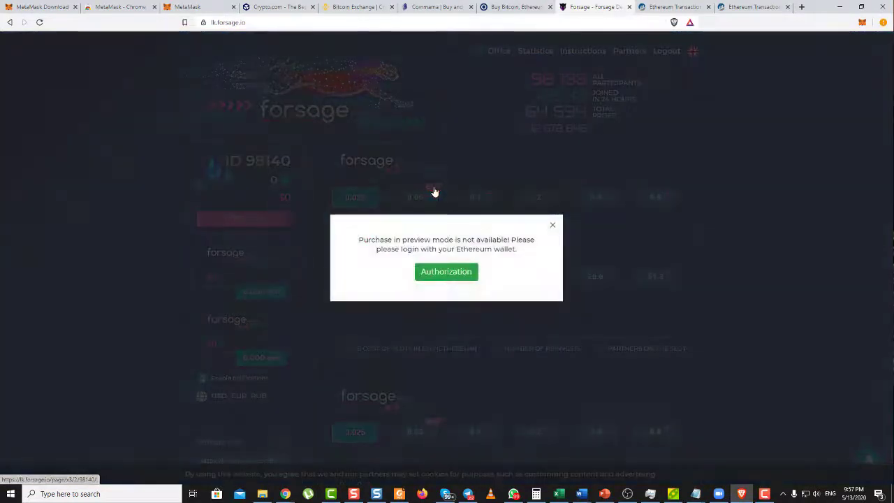
click(552, 225)
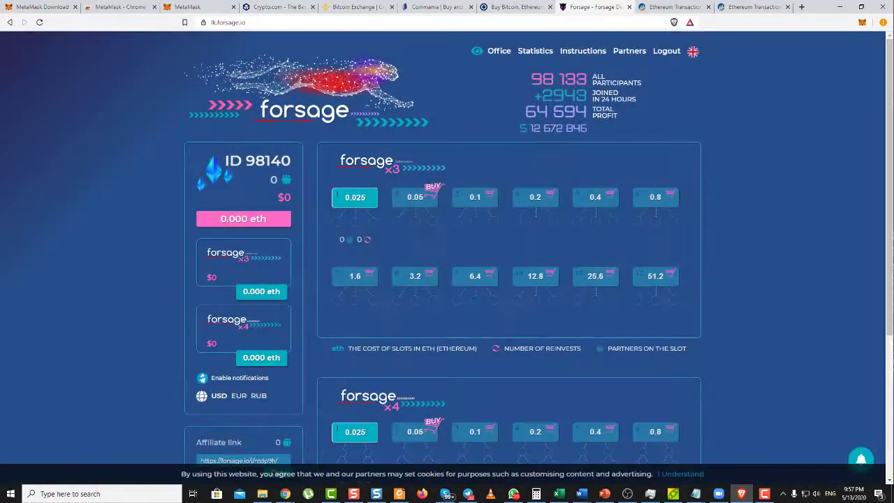
click(433, 187)
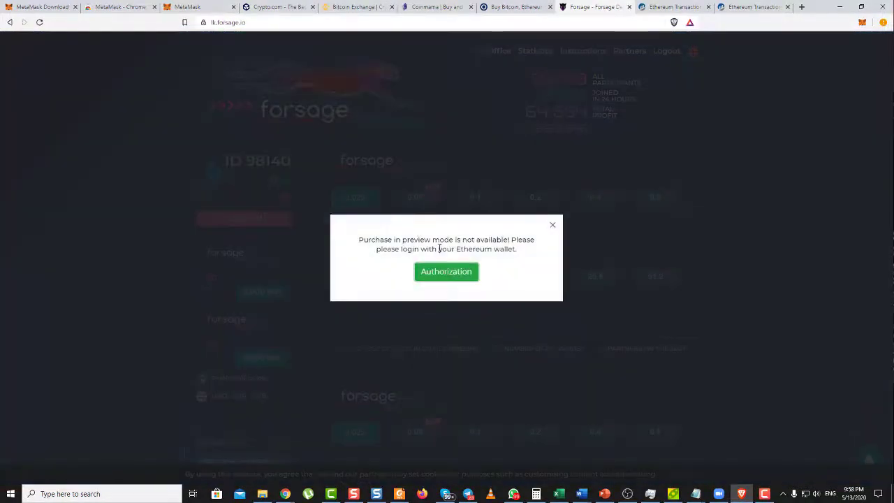
click(553, 225)
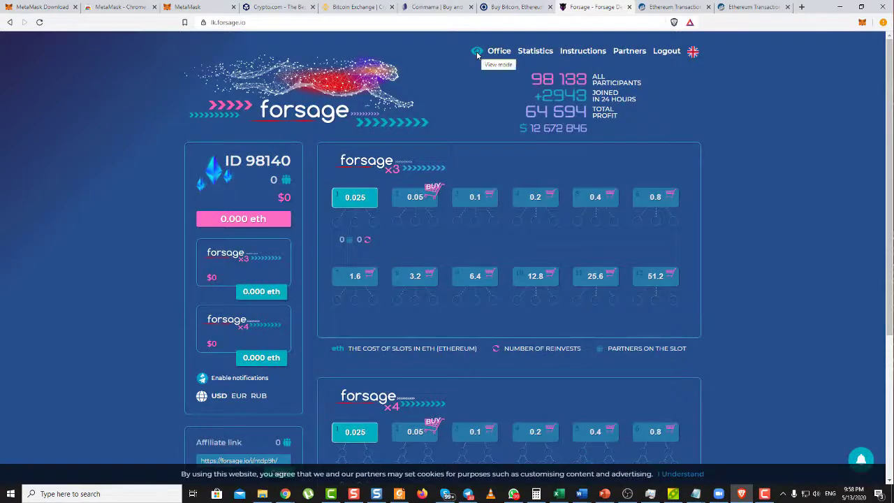
- Leave preview mode and log back in by signing the MetaMask message
click(664, 53)
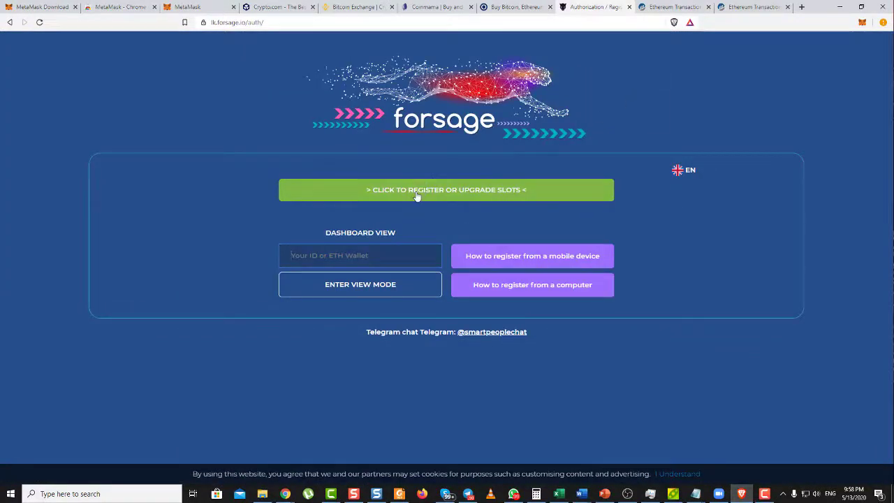
click(416, 197)
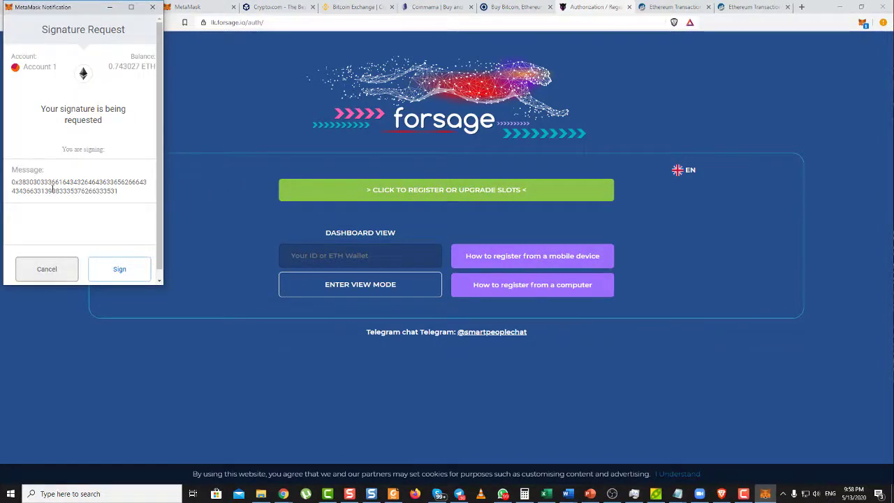
drag(12, 182, 119, 190)
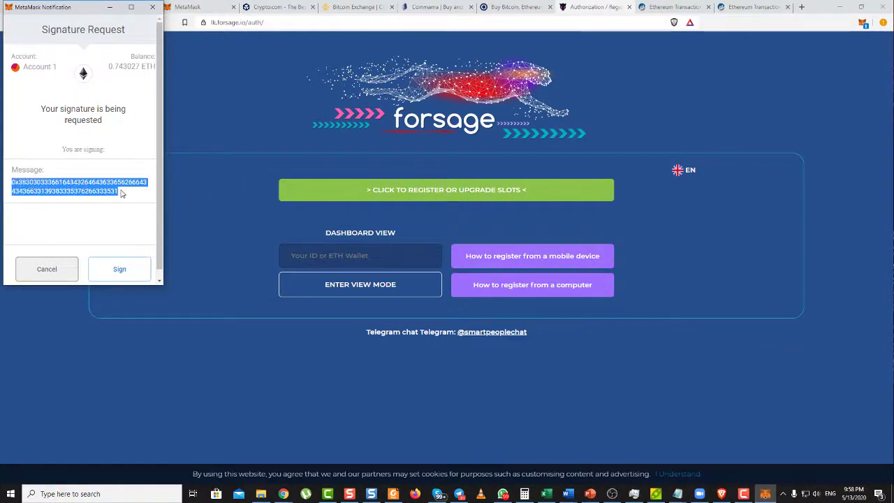
click(120, 269)
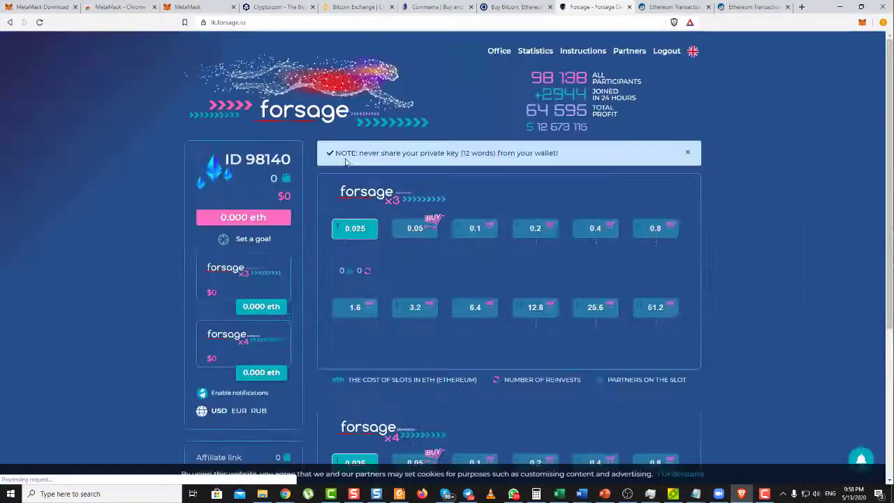
click(687, 152)
- Buy the 0.05 ETH x3 slot, confirming the purchase and approving the payment in MetaMask
click(431, 188)
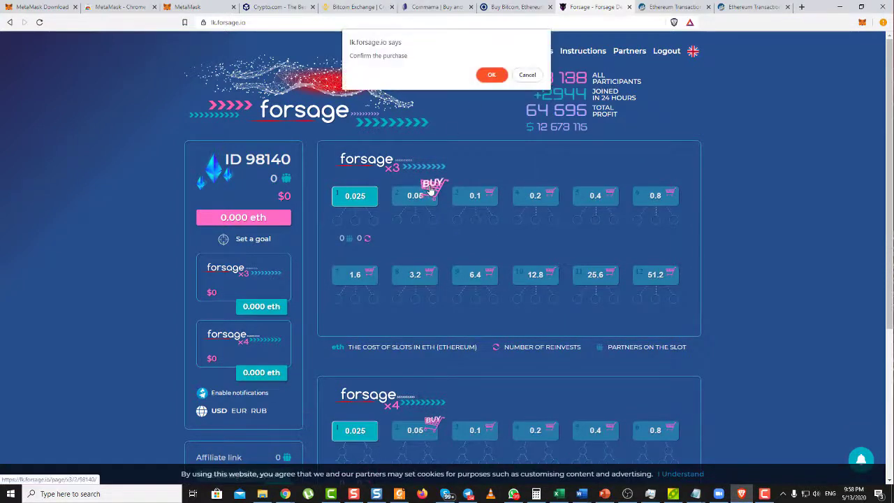
click(491, 76)
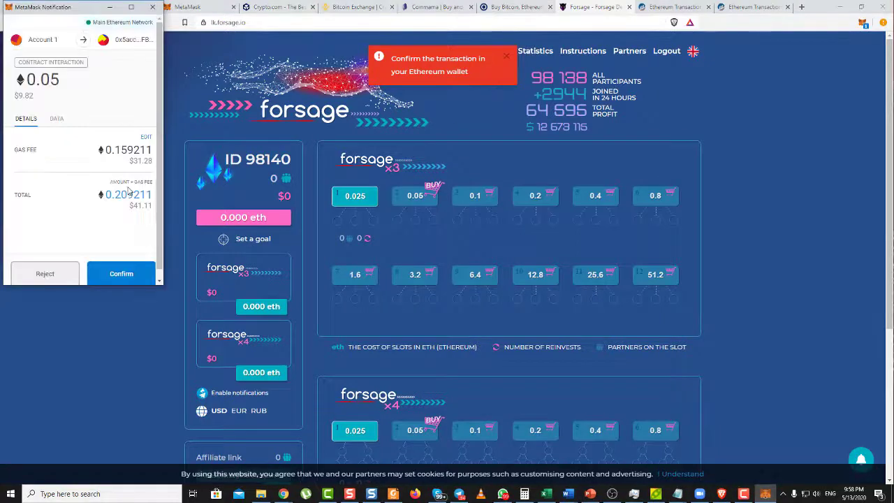
click(112, 276)
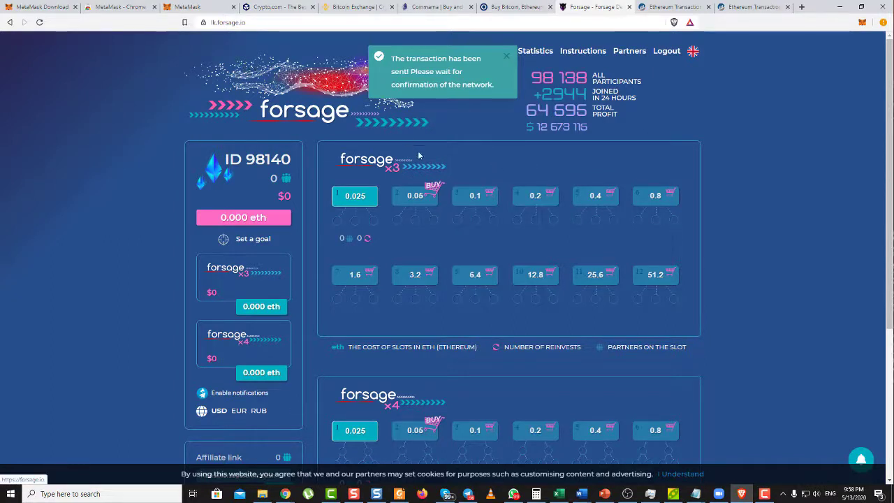
click(414, 196)
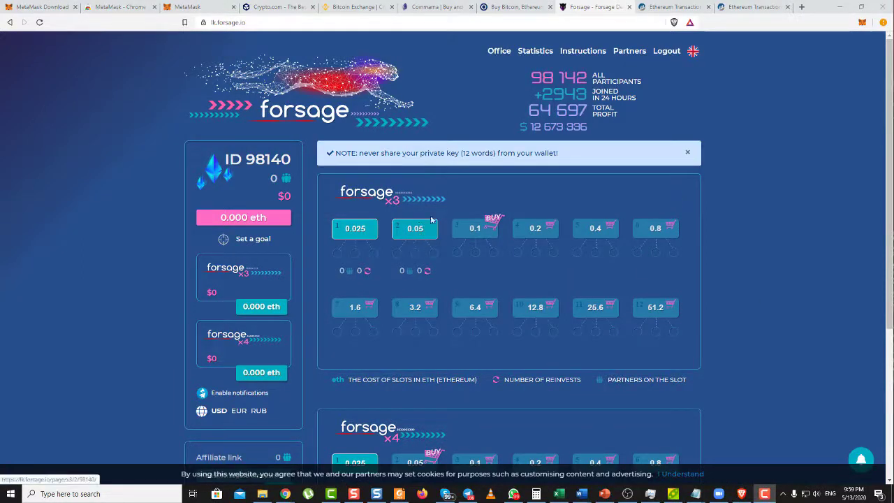
- Buy the 0.05 ETH x4 slot and approve its payment in MetaMask
scroll(447, 201, down, 3)
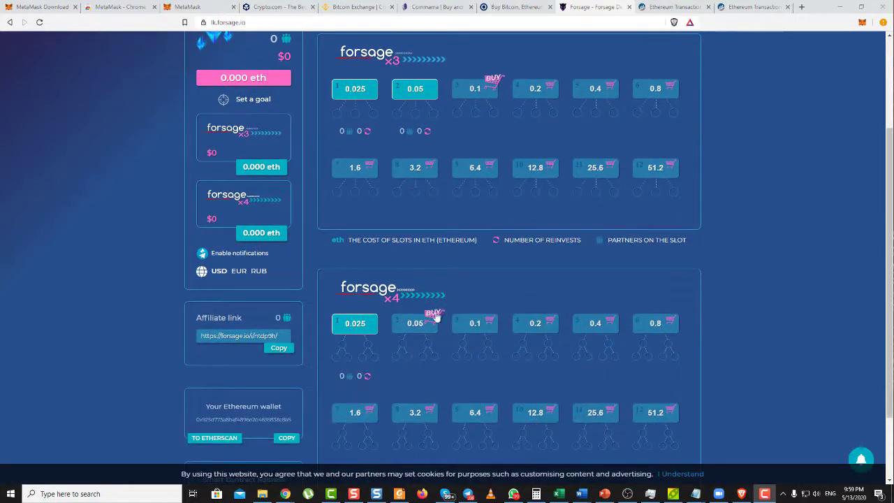
click(434, 318)
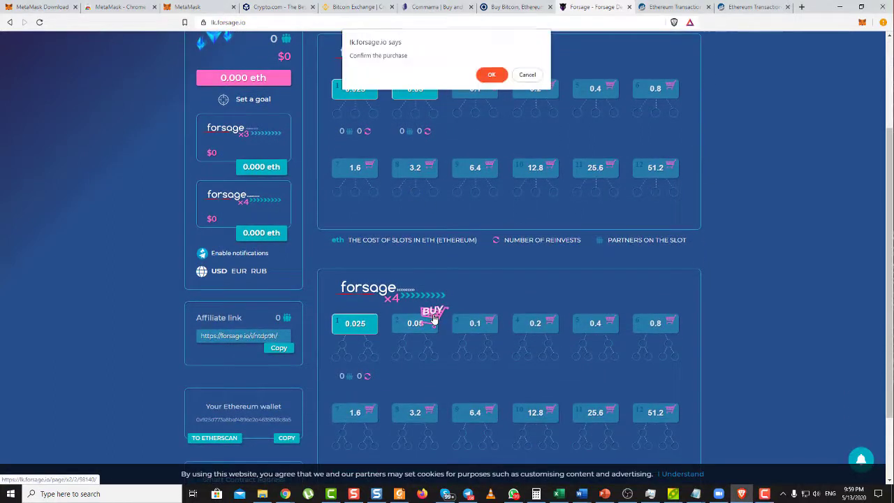
click(490, 75)
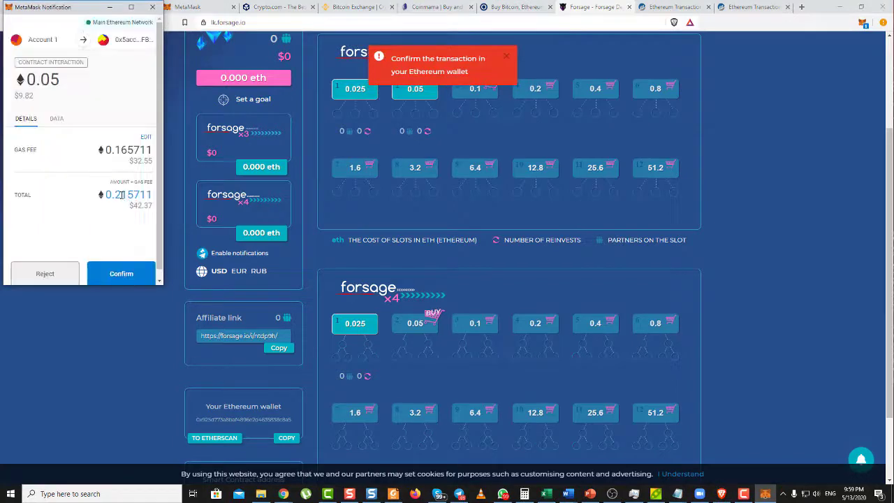
click(121, 273)
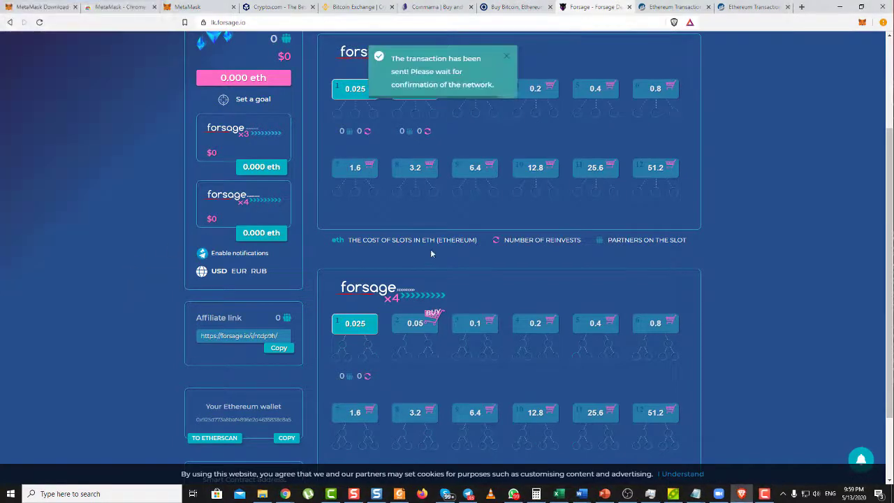
scroll(447, 255, up, 3)
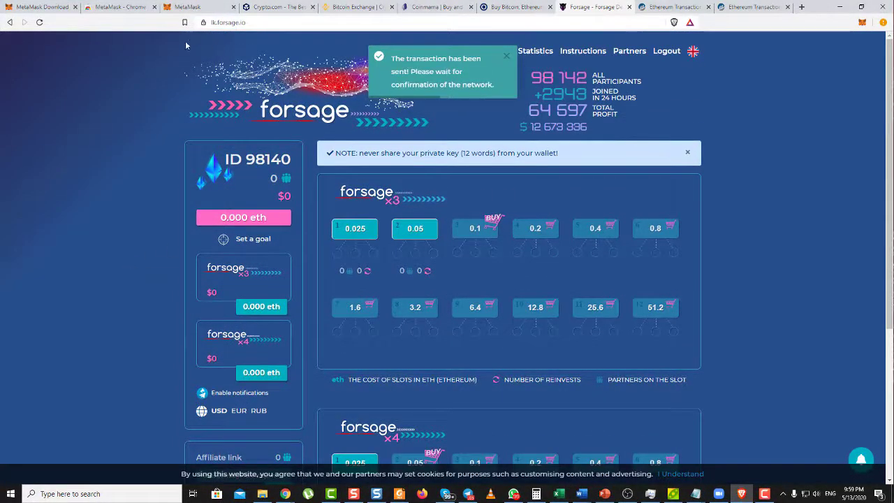
scroll(421, 312, down, 2)
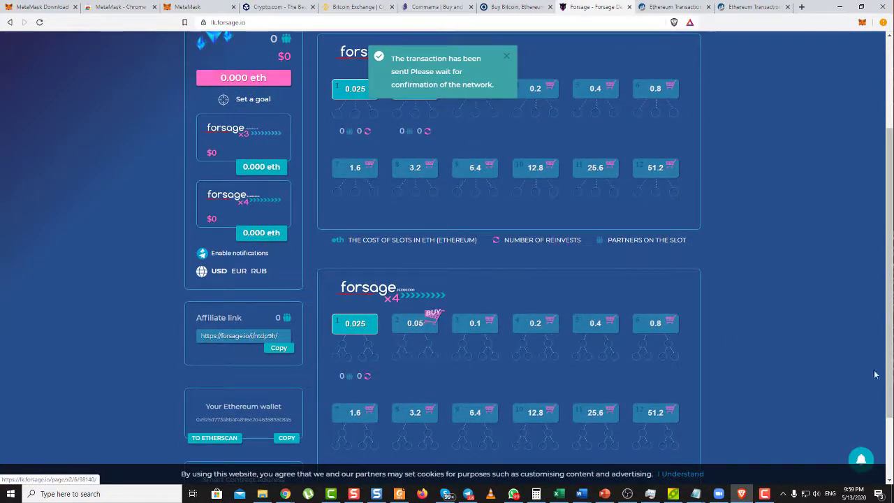
scroll(480, 135, up, 2)
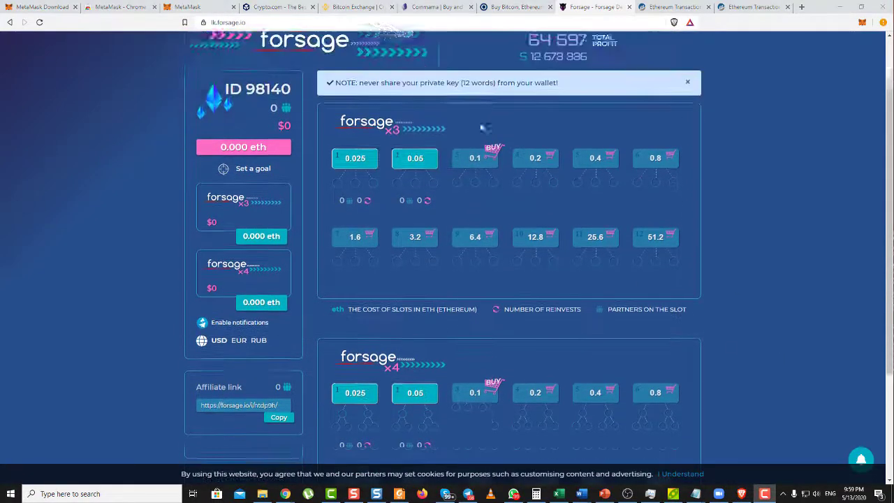
- Buy the 0.1 ETH x3 slot, confirming on the site and approving the payment in MetaMask
click(489, 180)
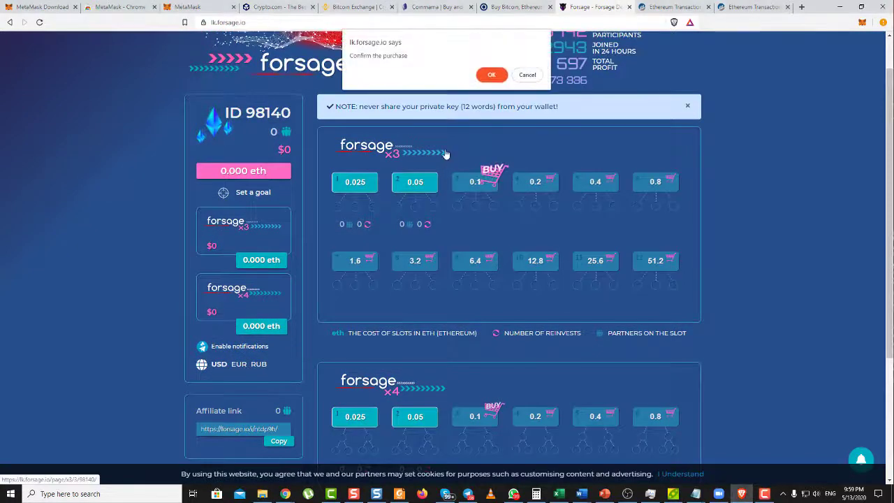
click(482, 76)
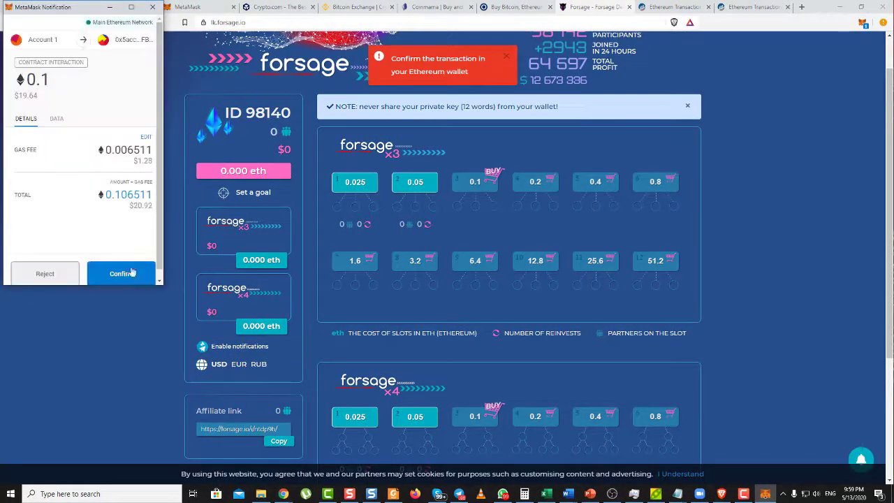
click(123, 273)
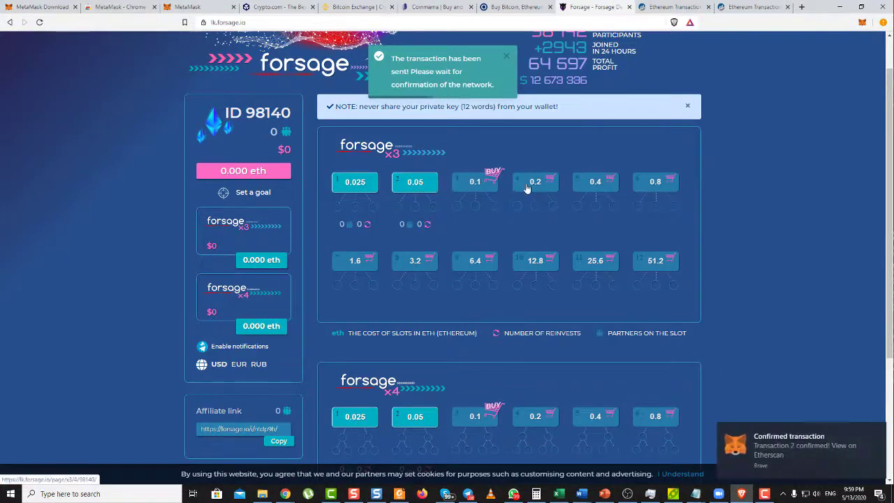
click(659, 184)
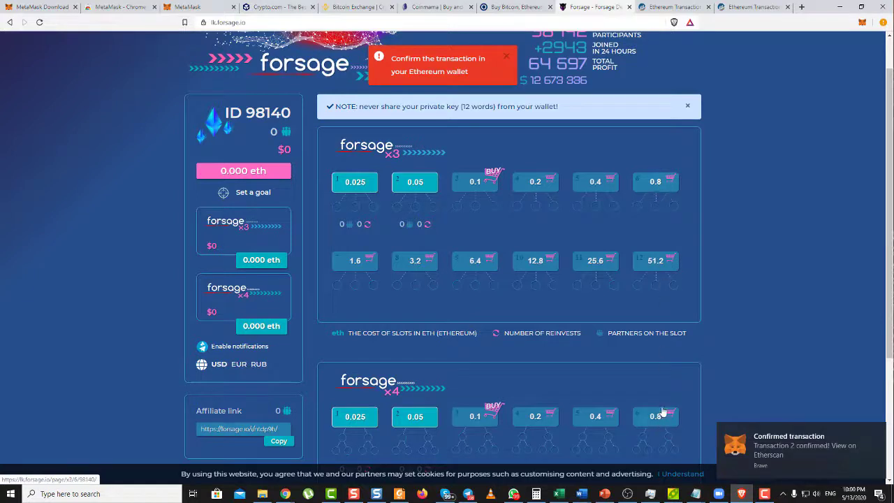
- Scroll through the dashboard to check the newly active 0.1 ETH x3 level
scroll(648, 312, down, 1)
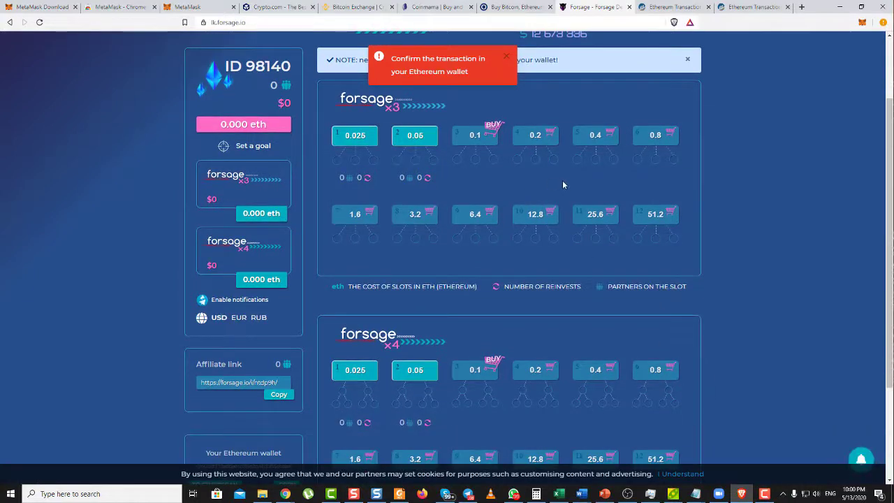
scroll(583, 184, up, 1)
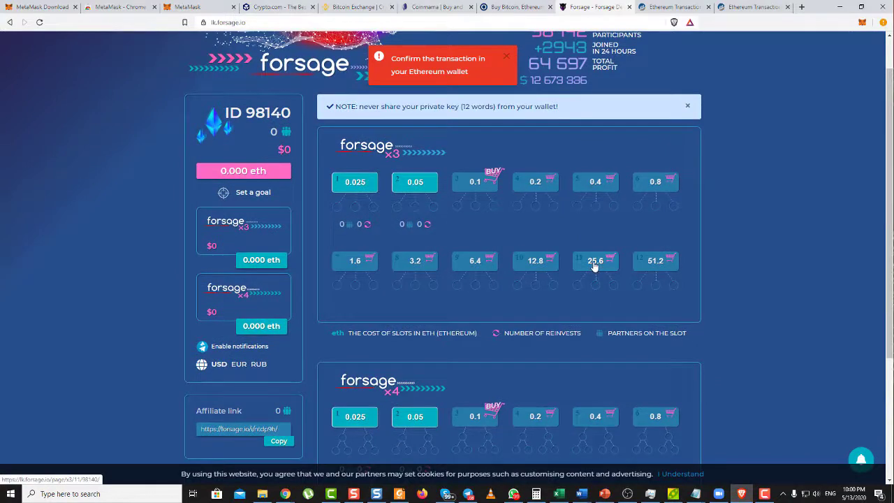
scroll(594, 266, down, 2)
scroll(597, 363, up, 2)
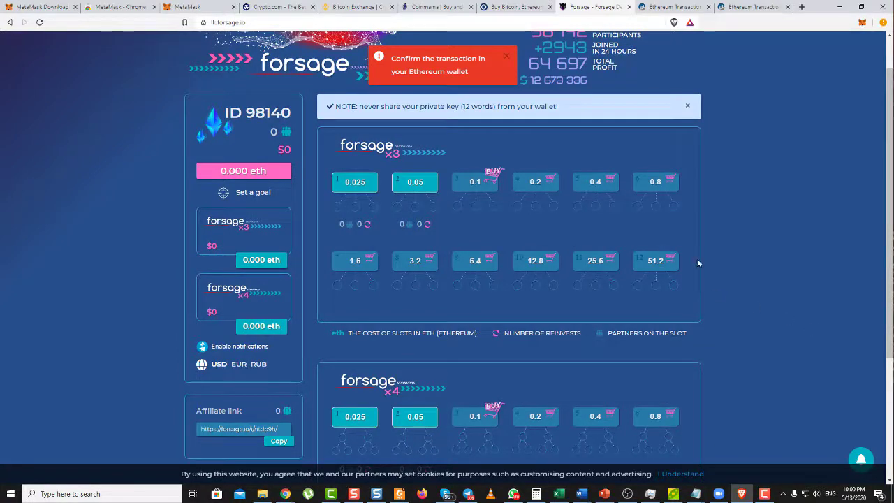
scroll(717, 271, up, 1)
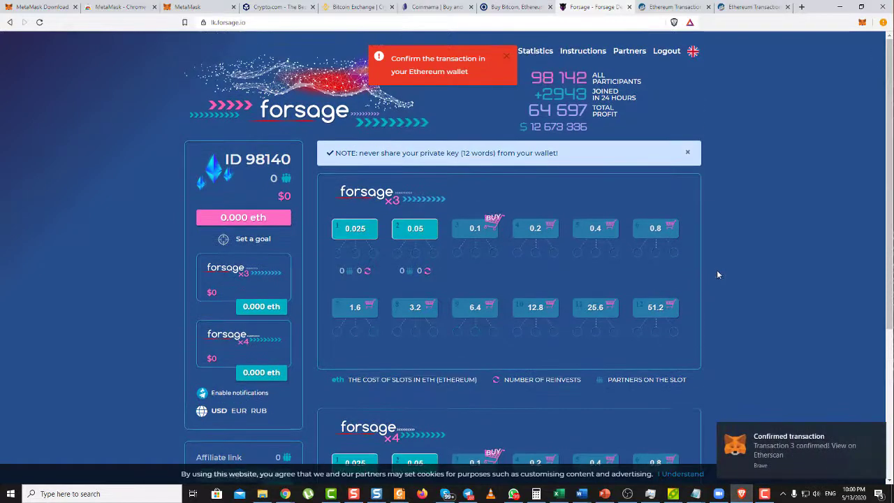
scroll(693, 319, down, 1)
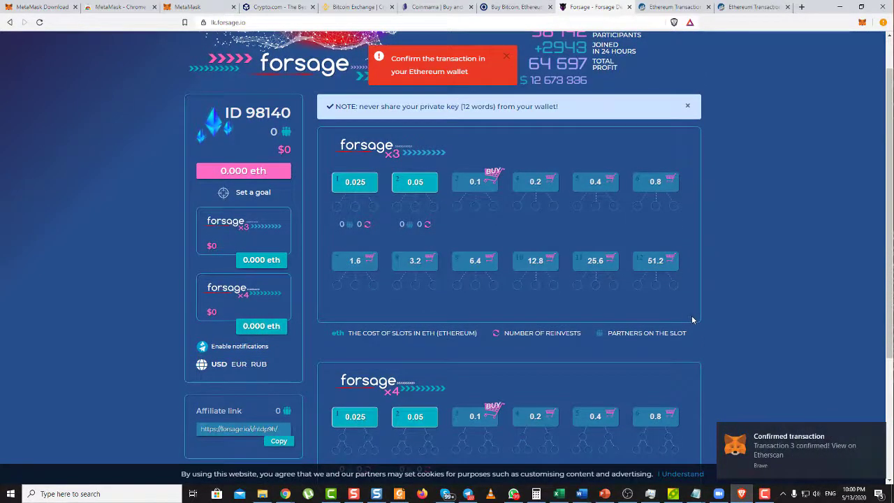
scroll(693, 319, up, 1)
scroll(705, 314, down, 2)
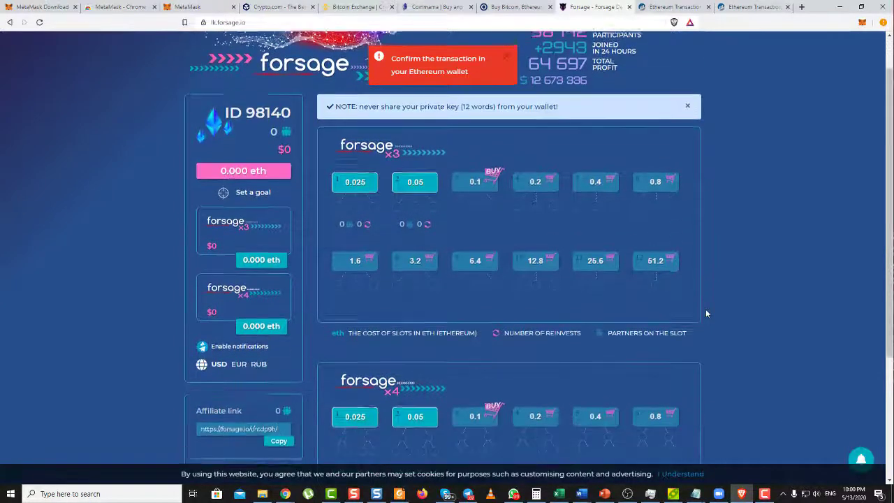
scroll(706, 313, up, 1)
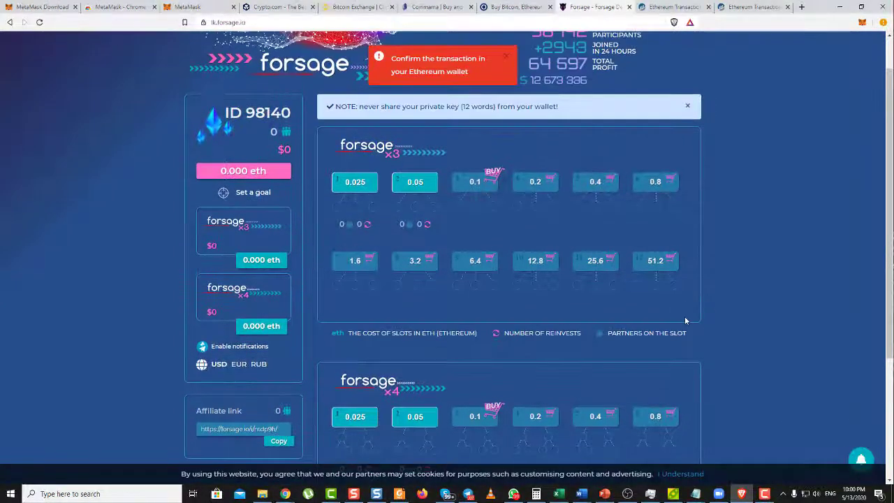
scroll(731, 322, down, 1)
scroll(731, 323, down, 1)
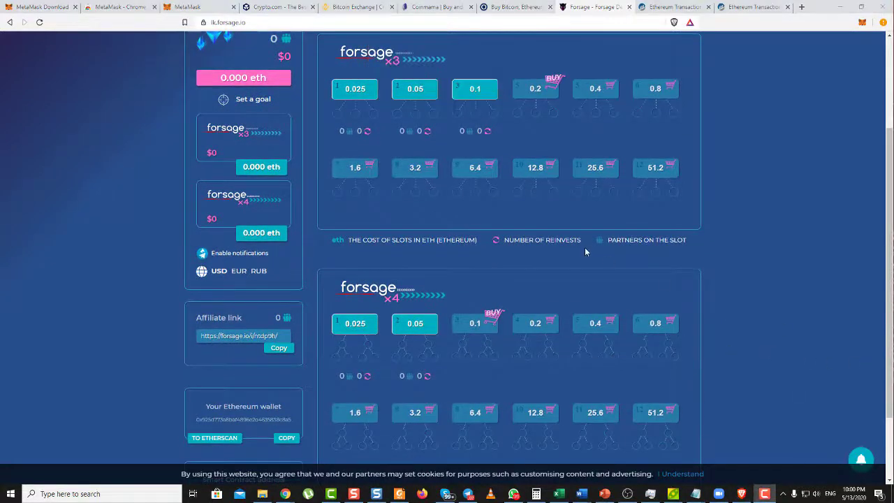
scroll(724, 233, up, 2)
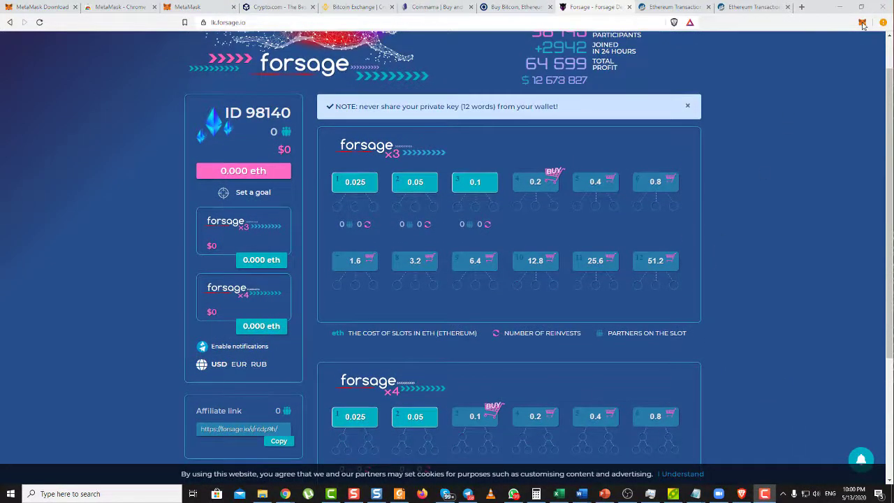
- Check MetaMask's history, then view the wallet's Forsage.io payments on Etherscan and return to Forsage
click(863, 23)
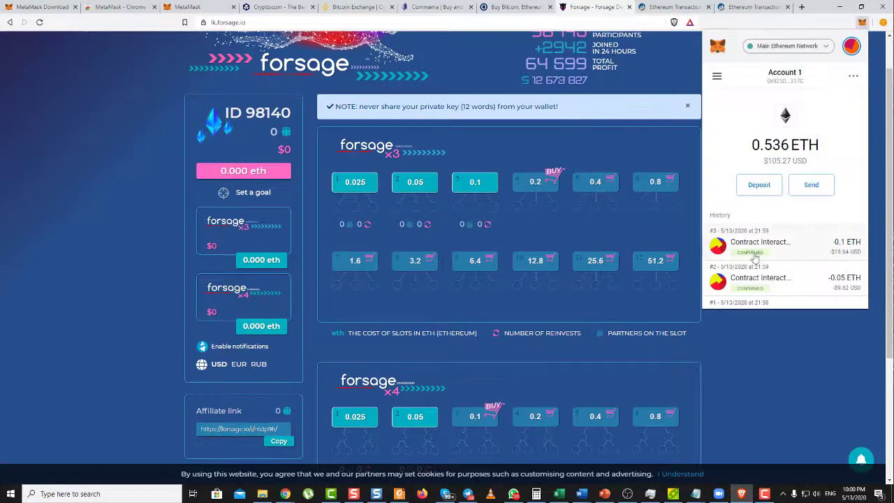
click(675, 151)
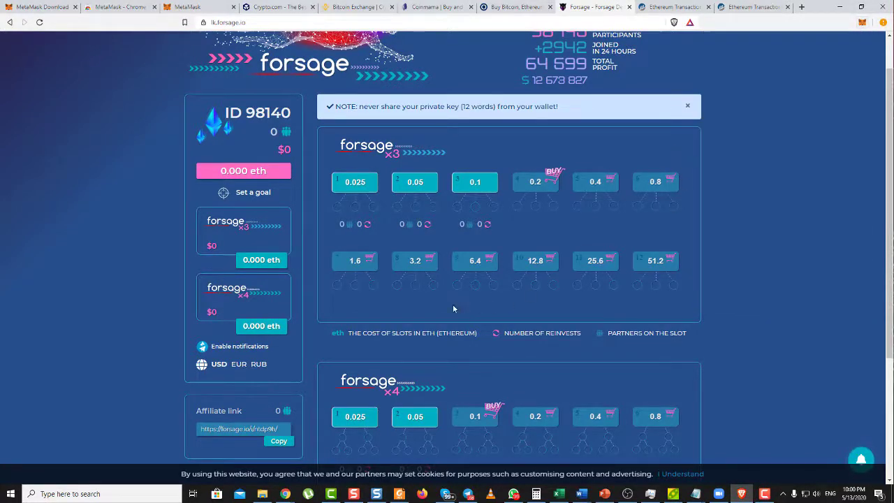
scroll(452, 304, down, 2)
click(234, 433)
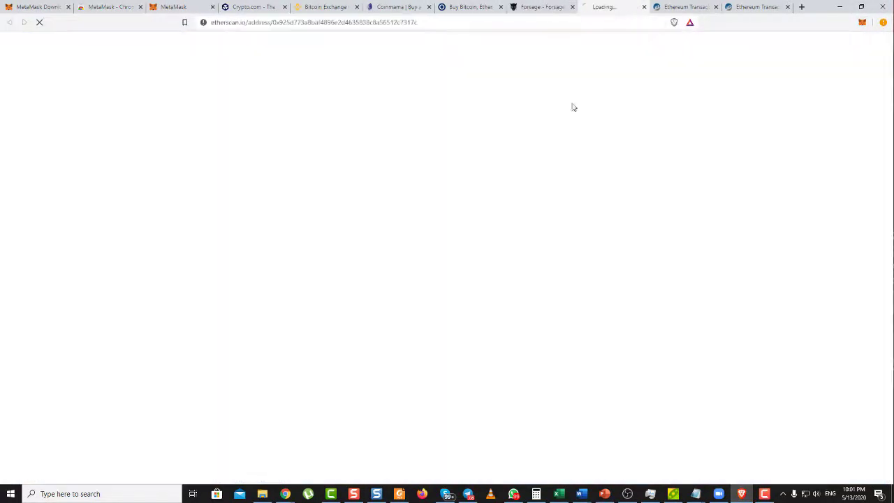
scroll(489, 231, down, 1)
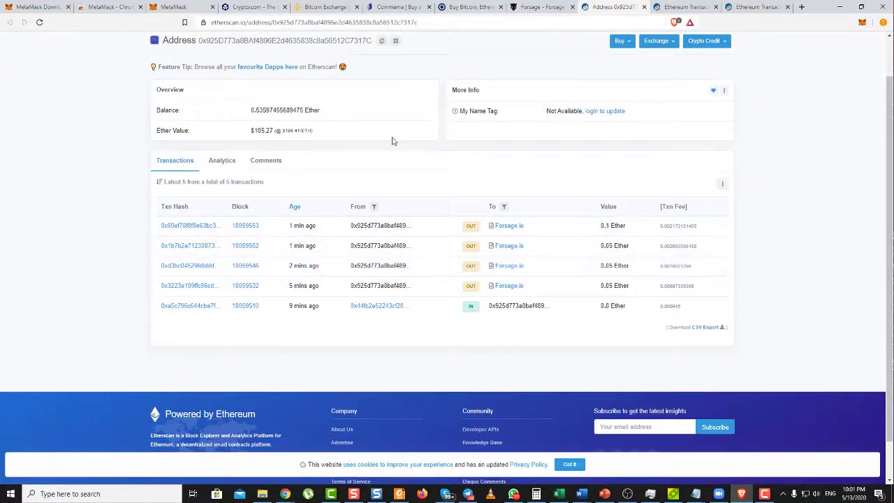
click(552, 8)
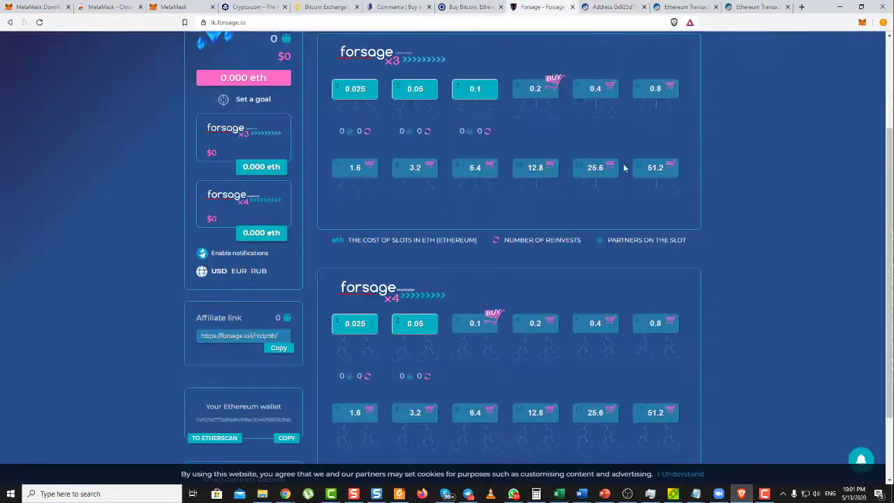
scroll(624, 168, up, 3)
click(663, 55)
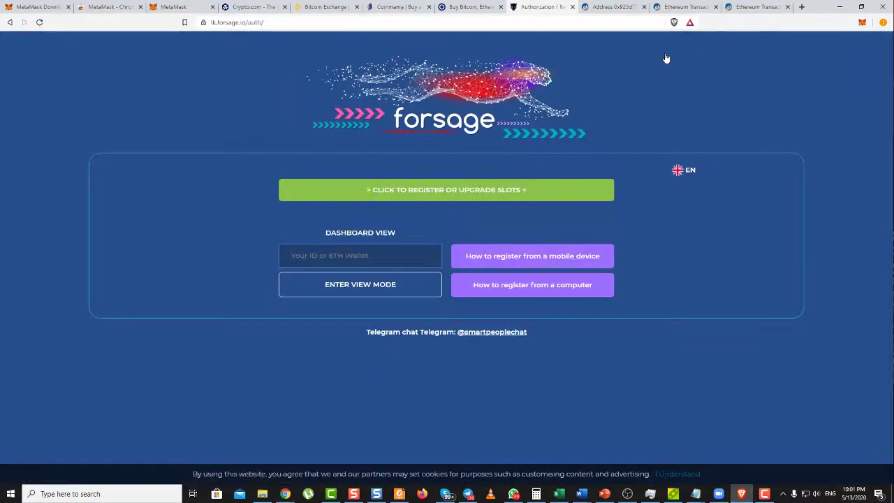
text(20920)
key(Return)
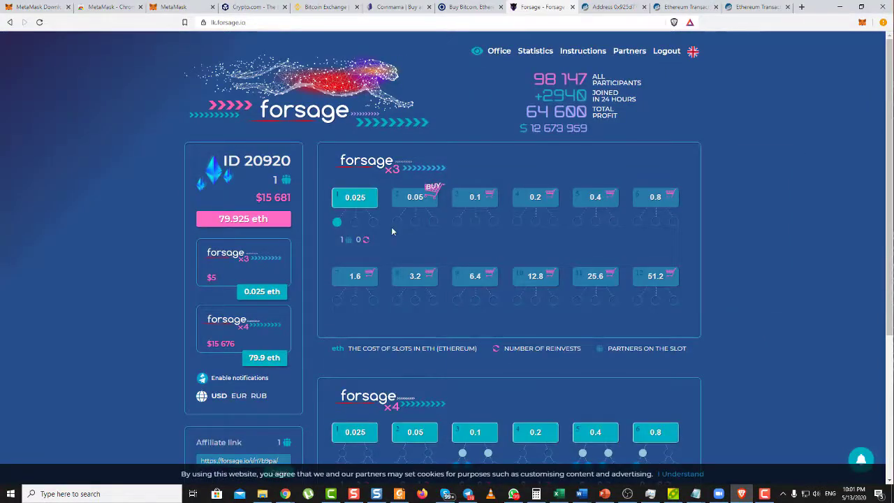
- Review ID 20920's x3 slots (active only at 0.025) and x4 slots (active through 25.6)
scroll(392, 231, down, 3)
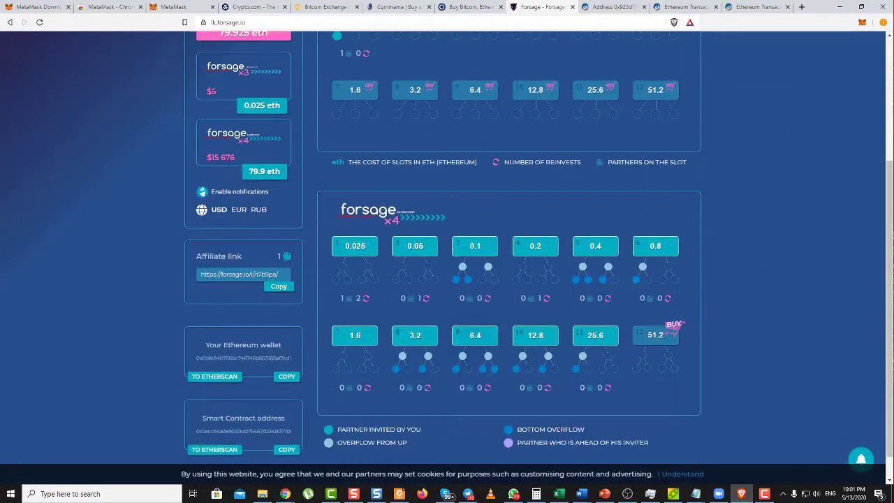
scroll(580, 339, up, 1)
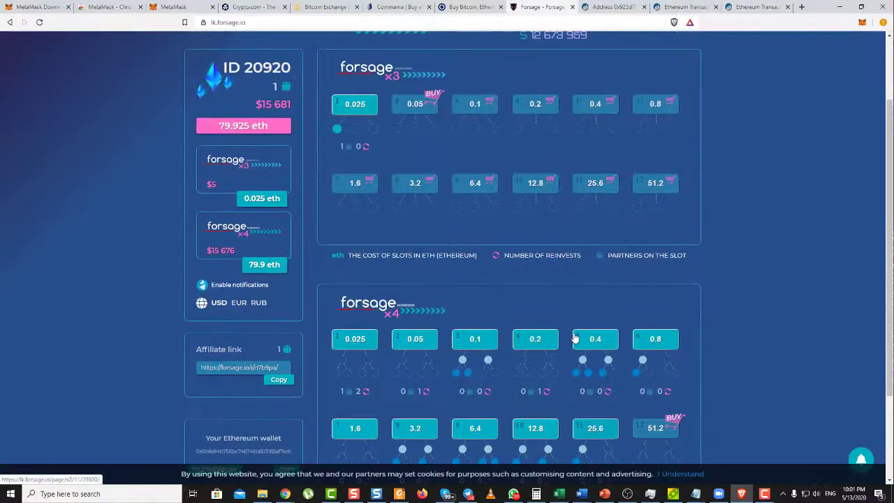
scroll(577, 338, down, 2)
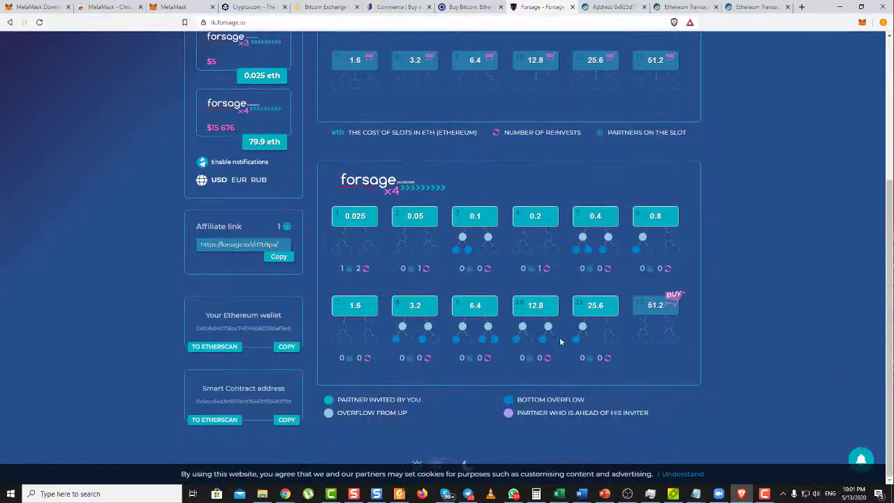
scroll(635, 299, up, 1)
scroll(636, 299, up, 2)
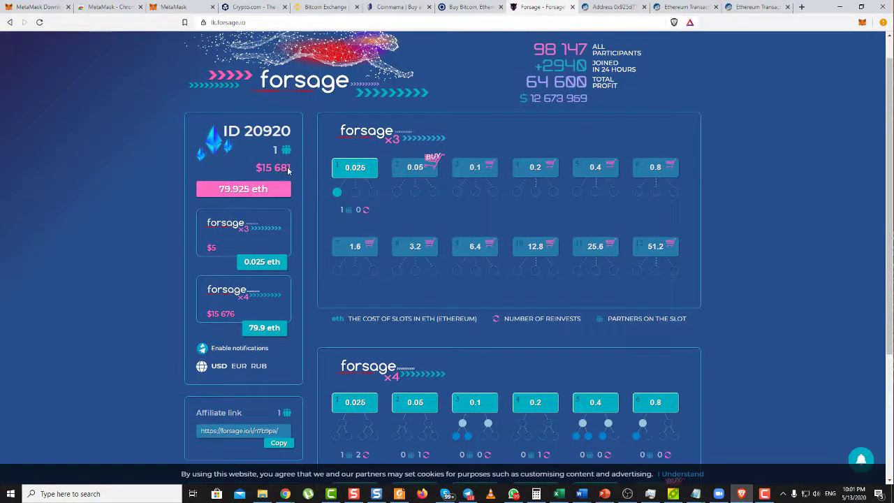
scroll(311, 198, down, 1)
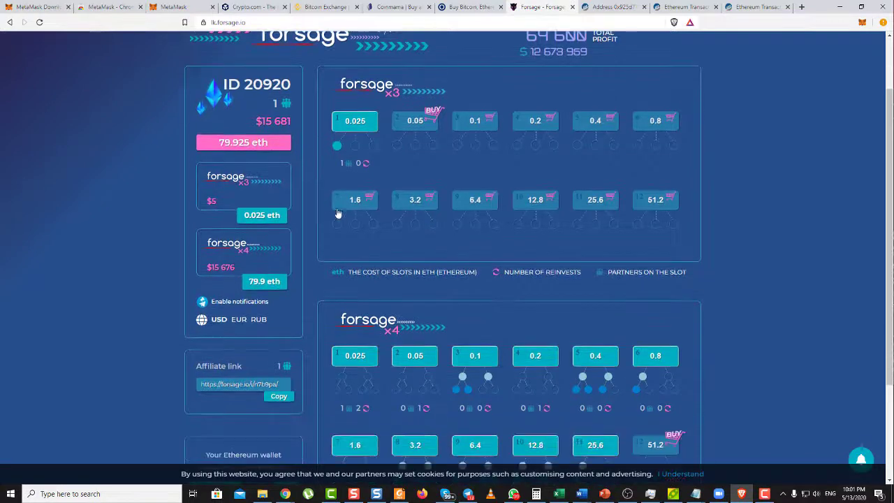
scroll(312, 198, up, 1)
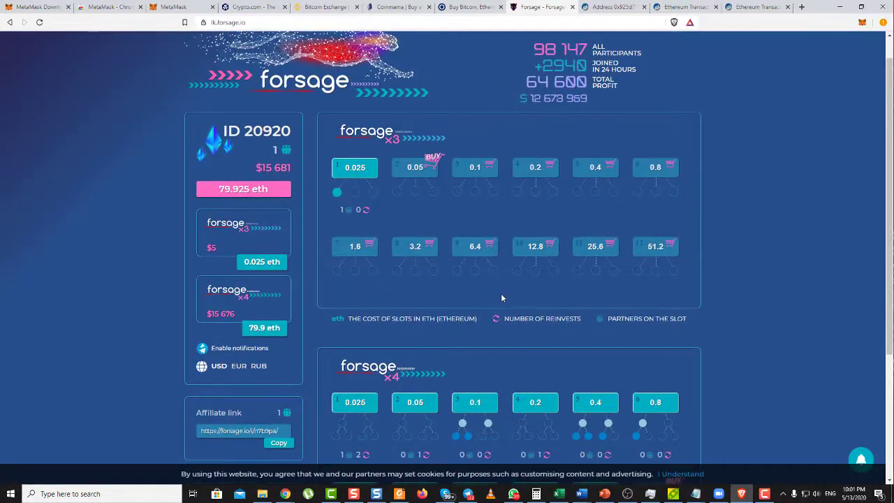
scroll(500, 293, down, 2)
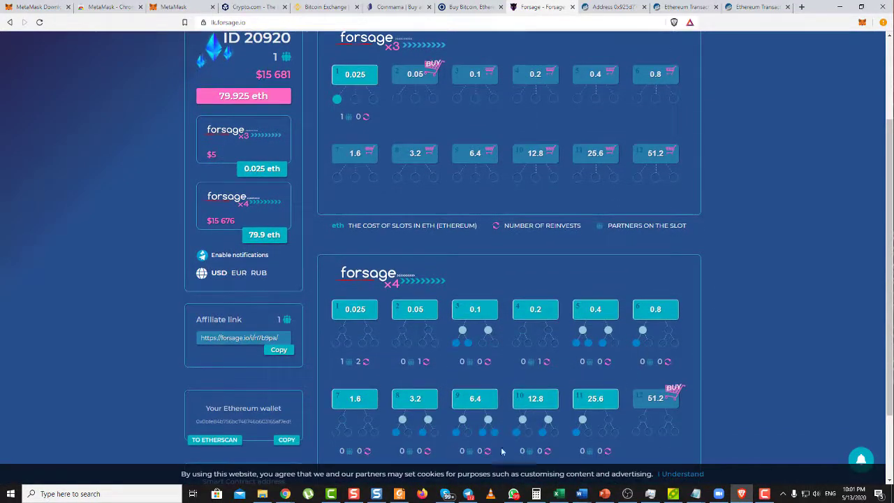
scroll(632, 344, up, 2)
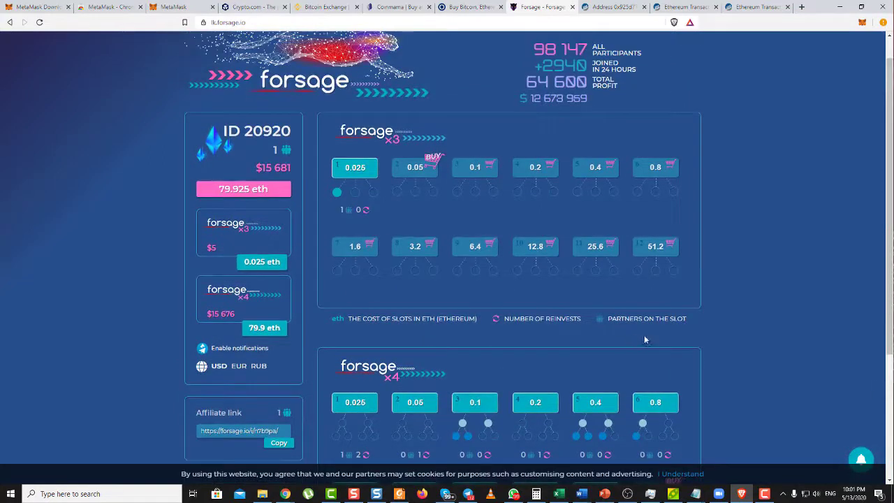
scroll(657, 264, up, 1)
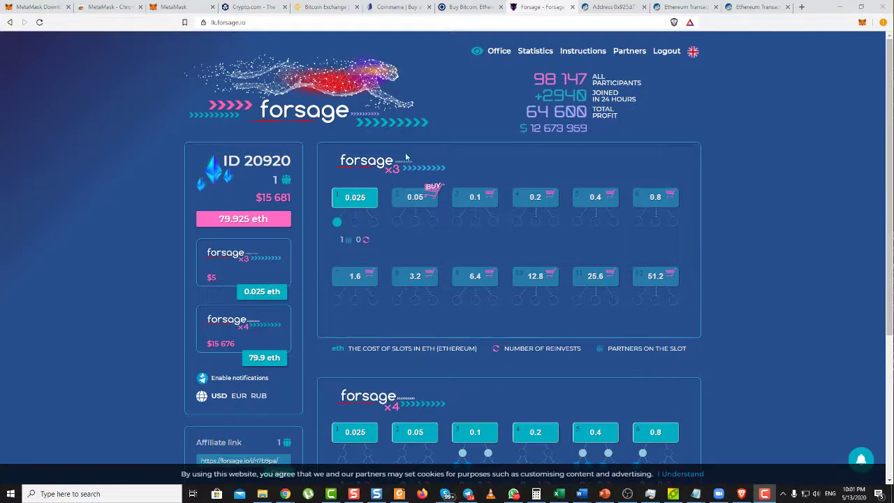
scroll(419, 217, down, 2)
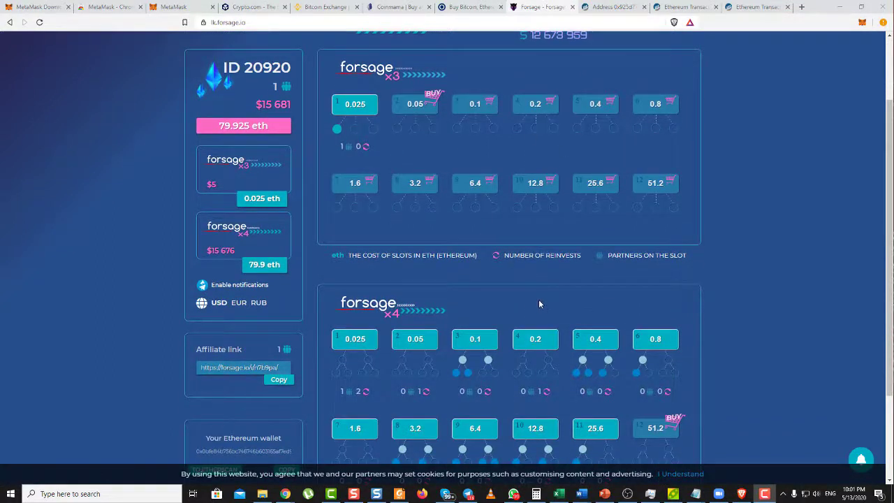
scroll(533, 263, down, 1)
scroll(489, 265, up, 2)
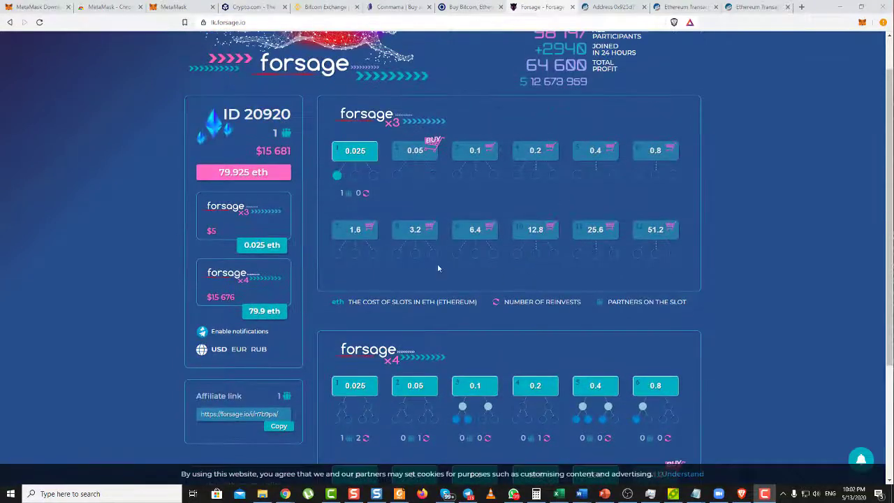
key(alt+Tab)
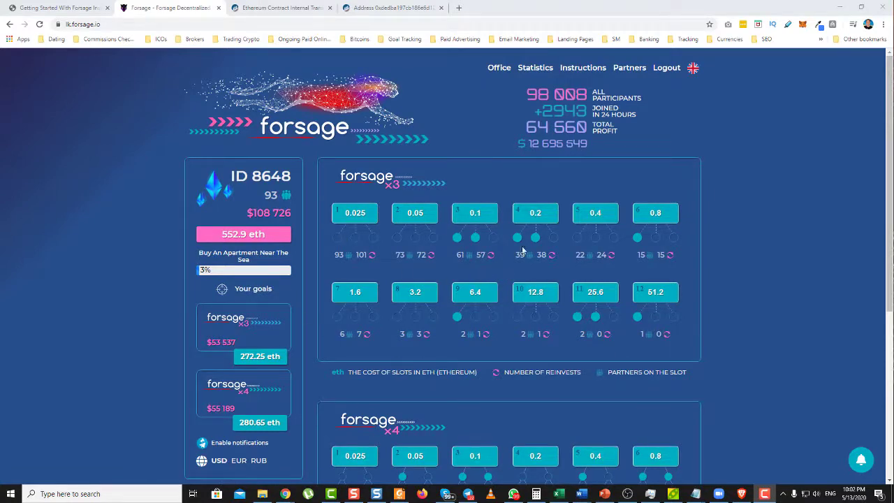
scroll(649, 274, down, 3)
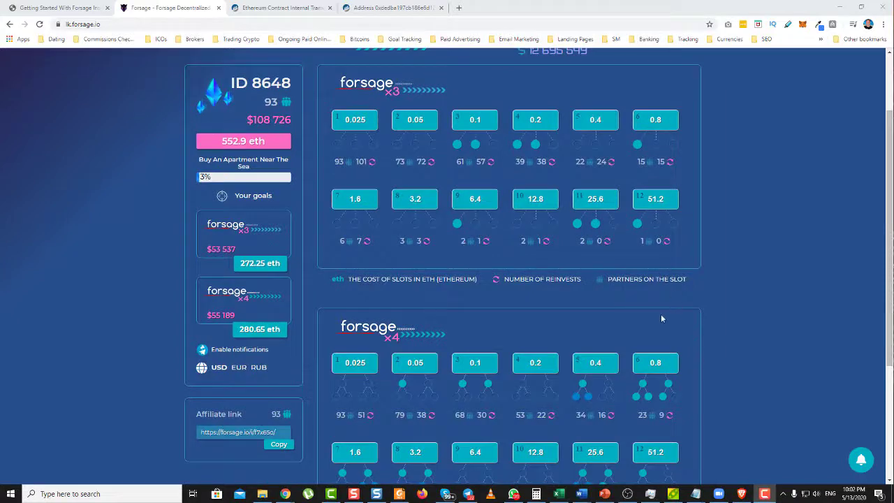
scroll(587, 267, down, 5)
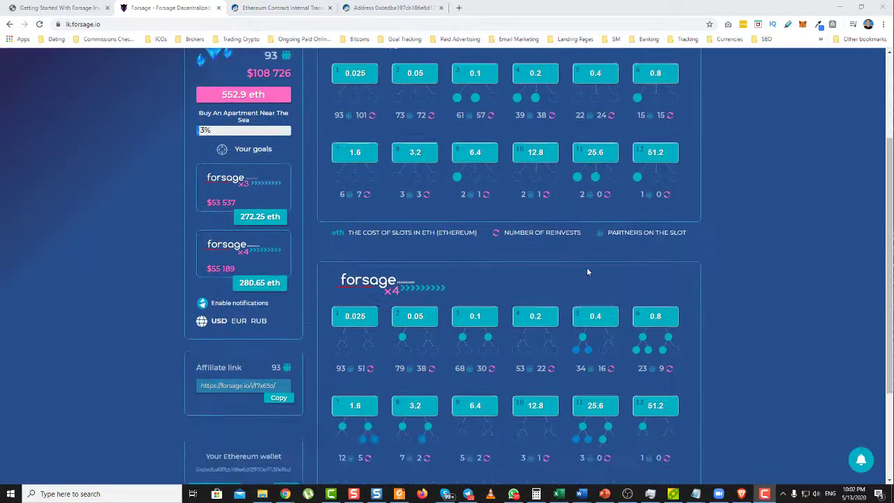
scroll(587, 268, up, 5)
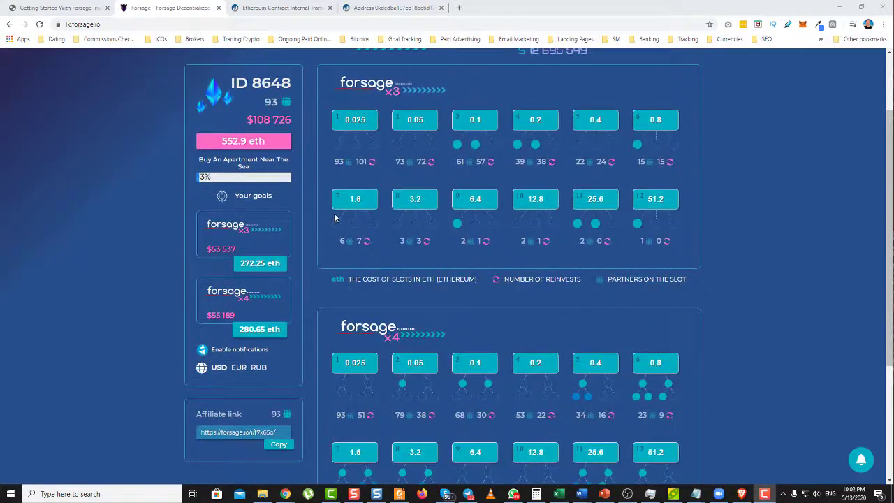
scroll(334, 213, up, 1)
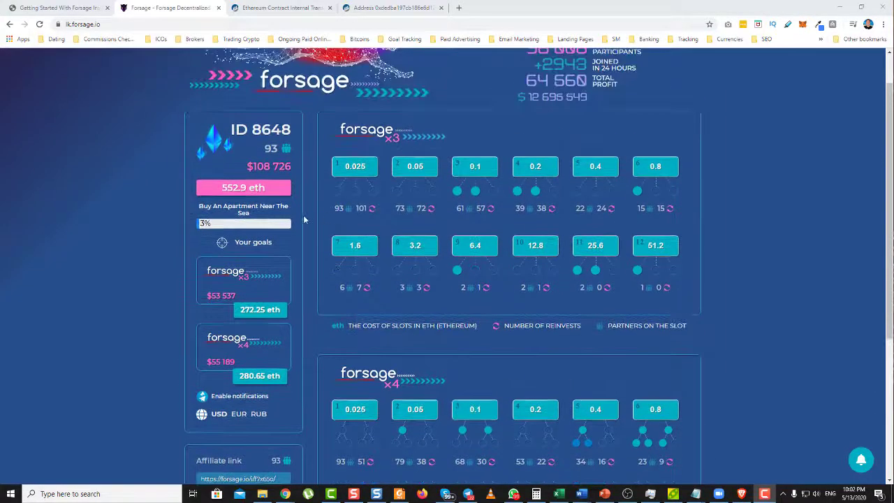
click(243, 247)
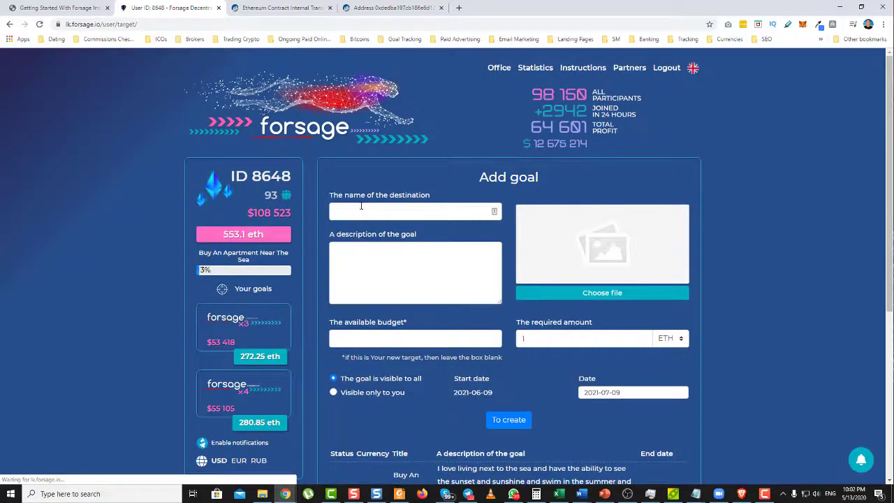
- Try the Add goal form's name, description and required amount fields
click(361, 206)
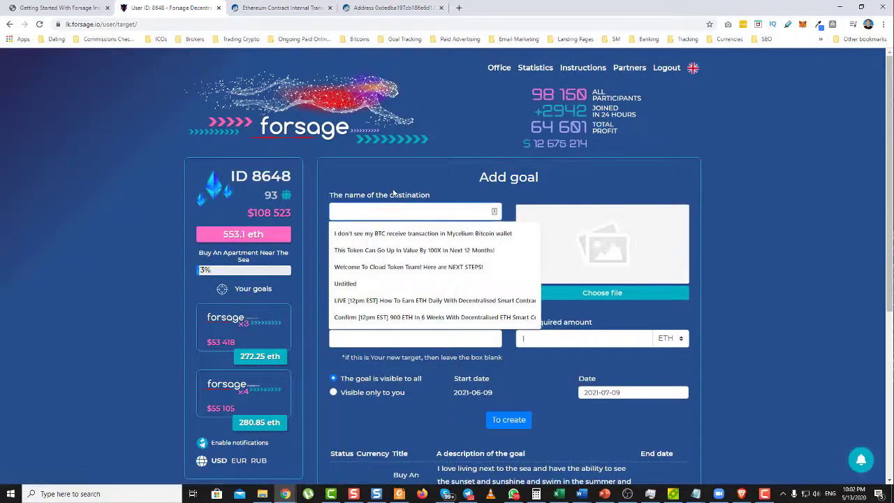
click(401, 191)
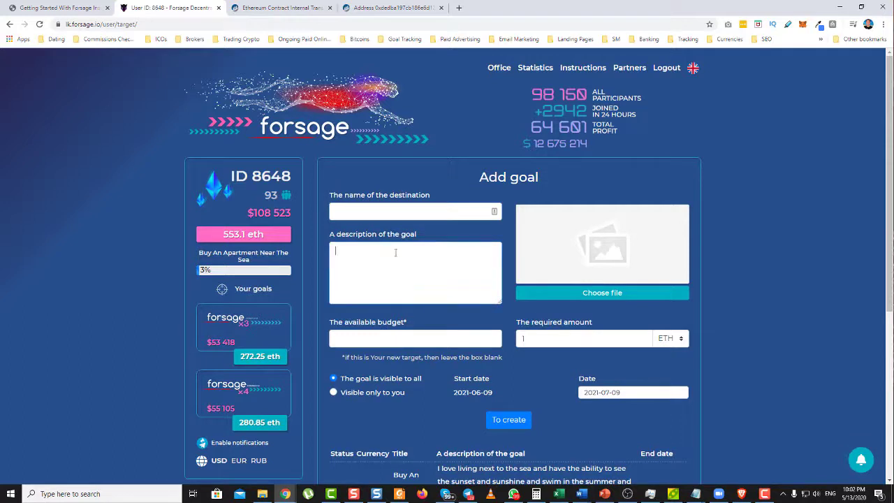
click(611, 338)
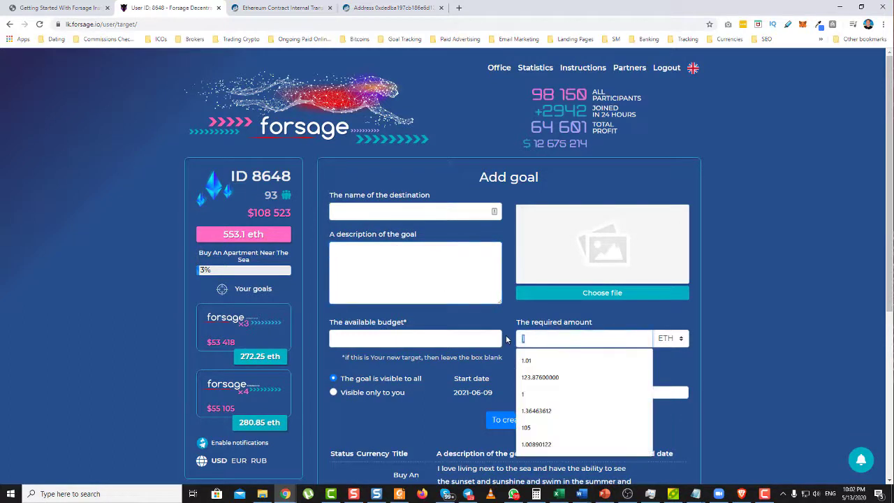
click(529, 316)
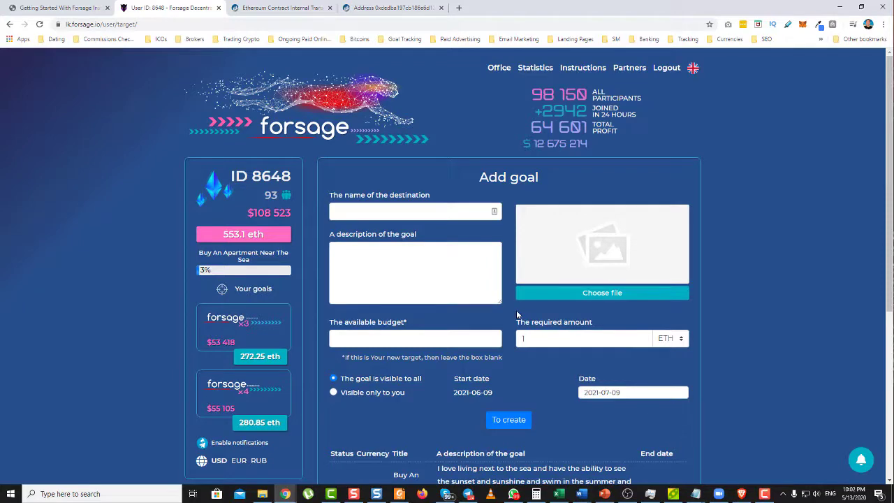
- View the 'Buy An Apartment Near The Sea' 4250 ETH goal details twice, then switch windows
click(247, 264)
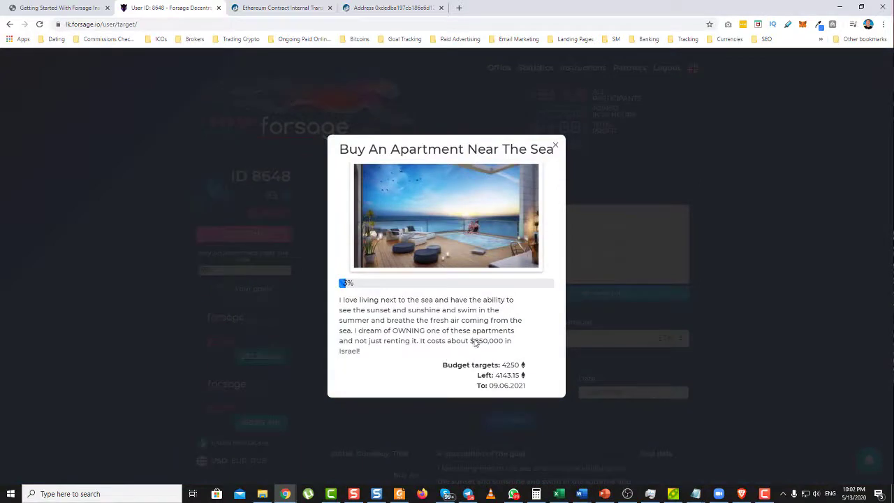
click(556, 147)
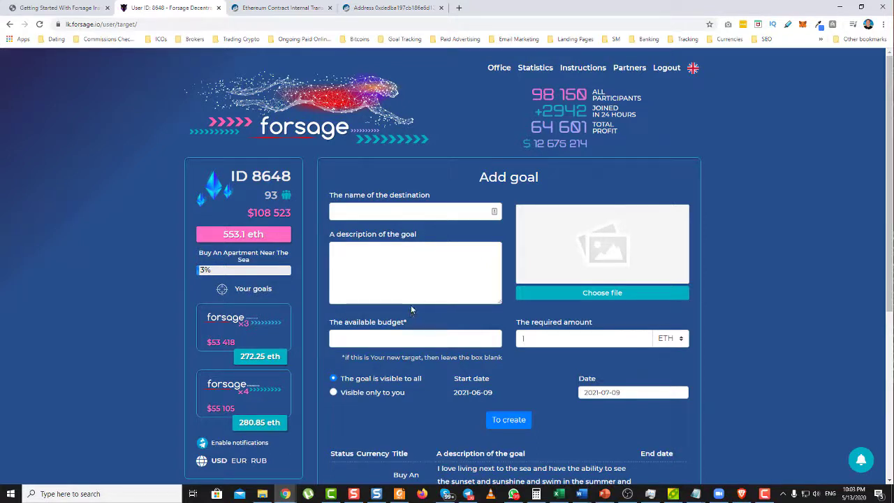
click(224, 274)
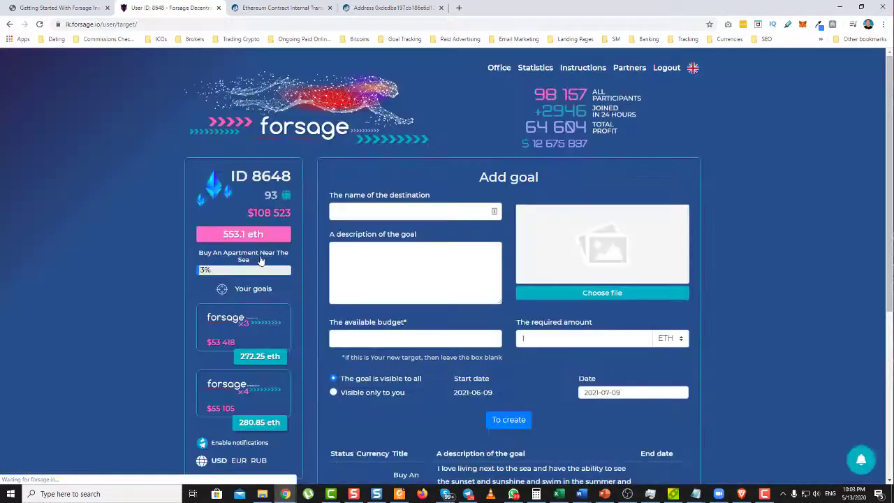
click(259, 257)
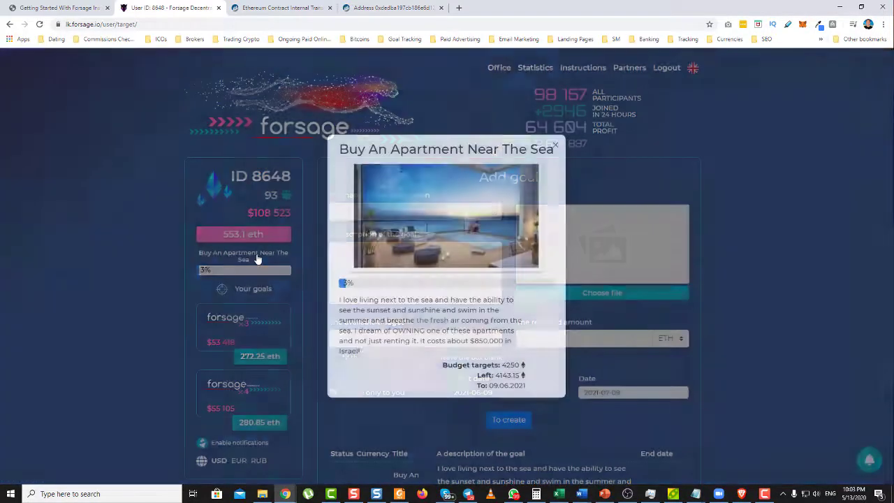
click(556, 147)
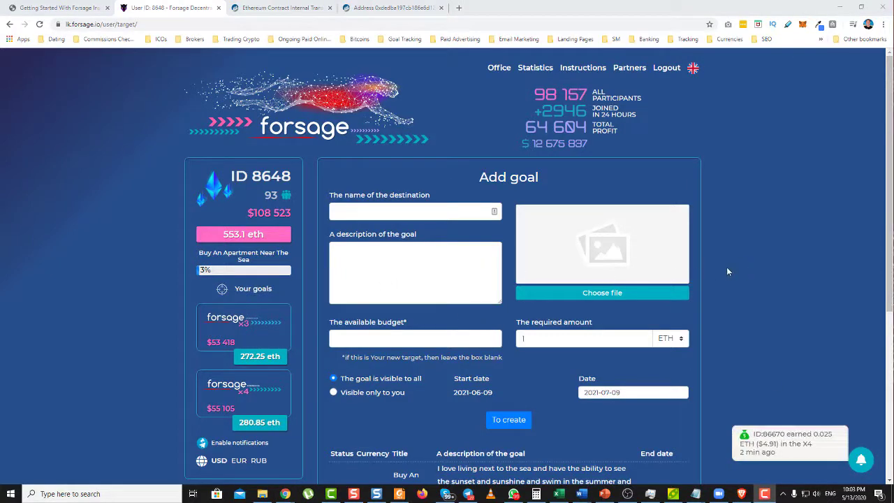
key(alt+Tab)
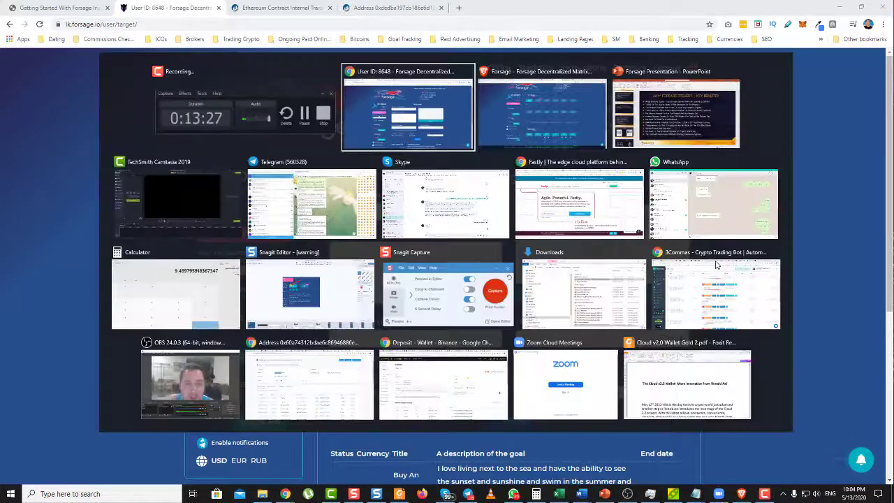
- Enable Telegram notifications and start adding an account in the Forsage.io Notifier Bot
scroll(261, 241, down, 1)
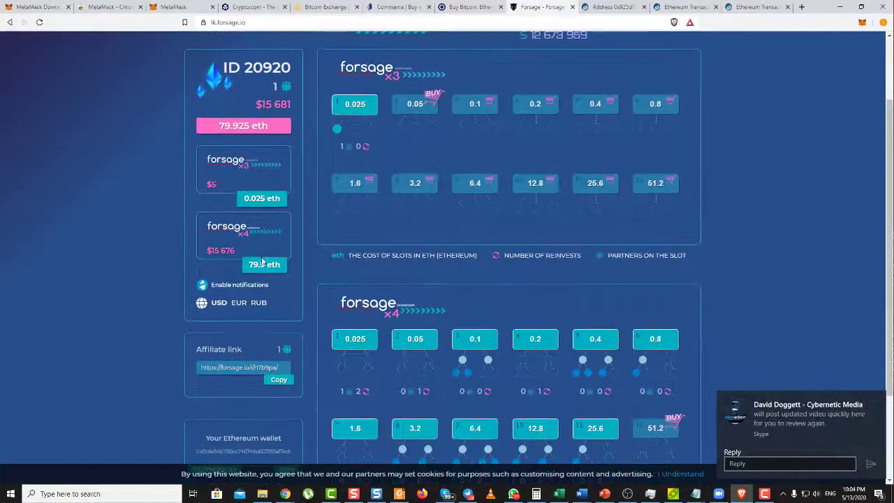
click(234, 288)
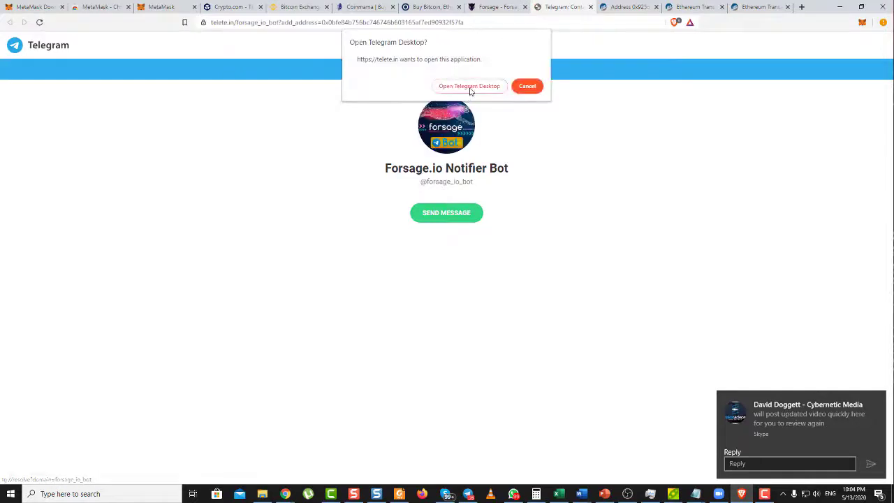
click(469, 84)
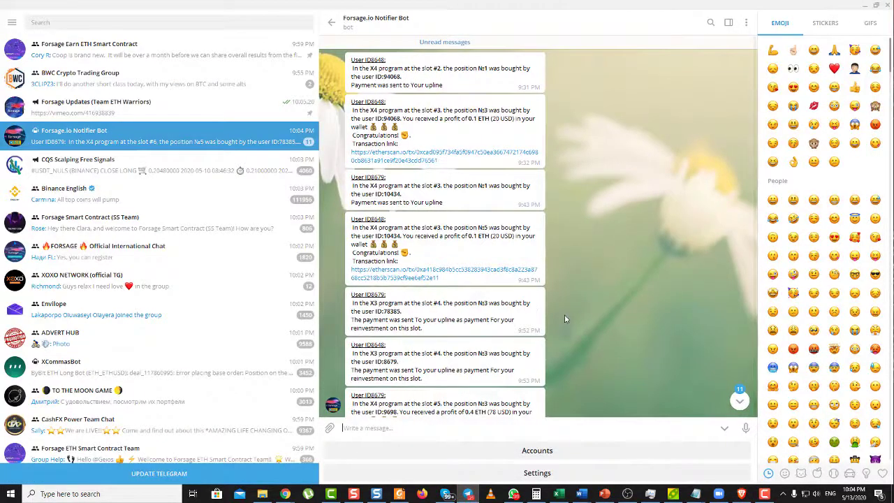
scroll(565, 314, down, 3)
scroll(564, 319, down, 5)
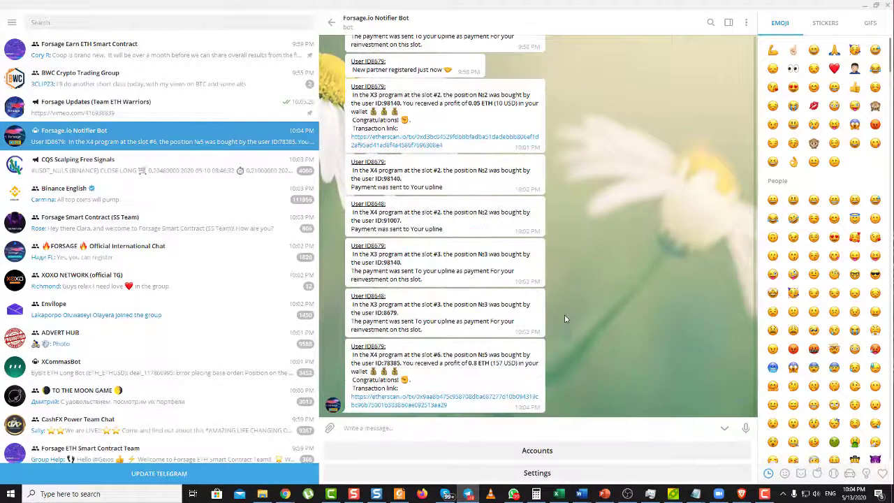
click(570, 453)
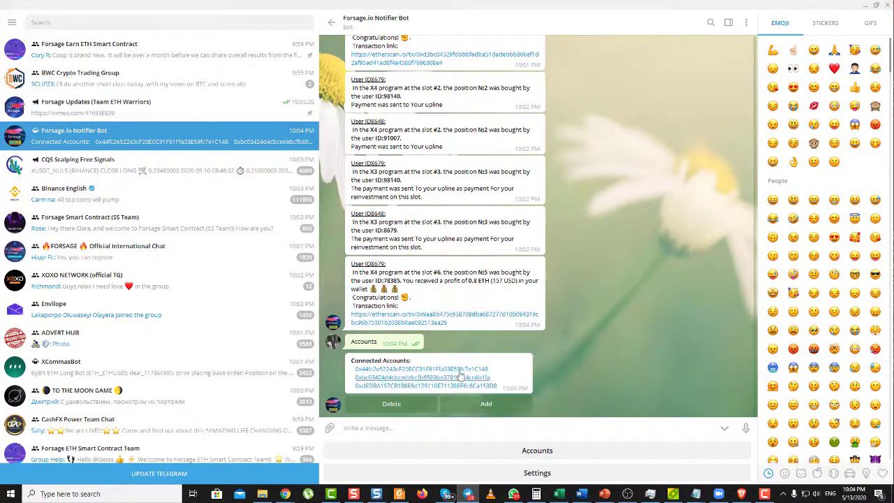
click(475, 404)
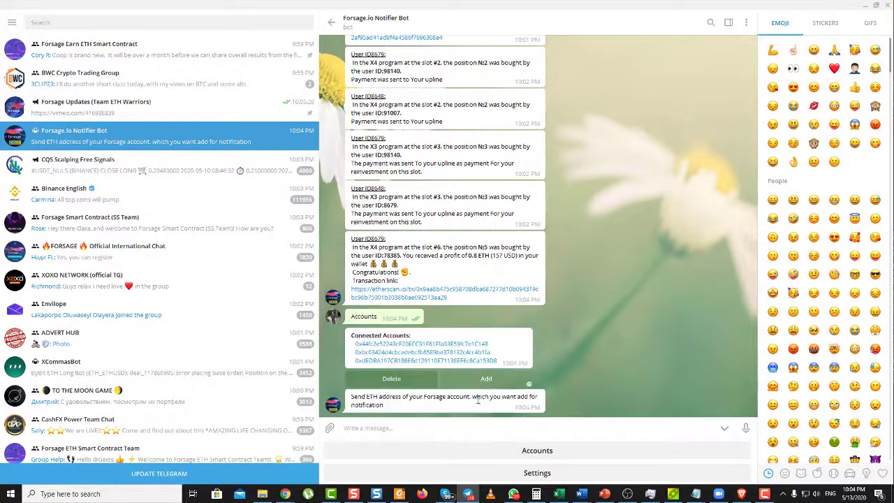
- Copy the MetaMask wallet address and send it to the notifier bot
key(alt+Tab)
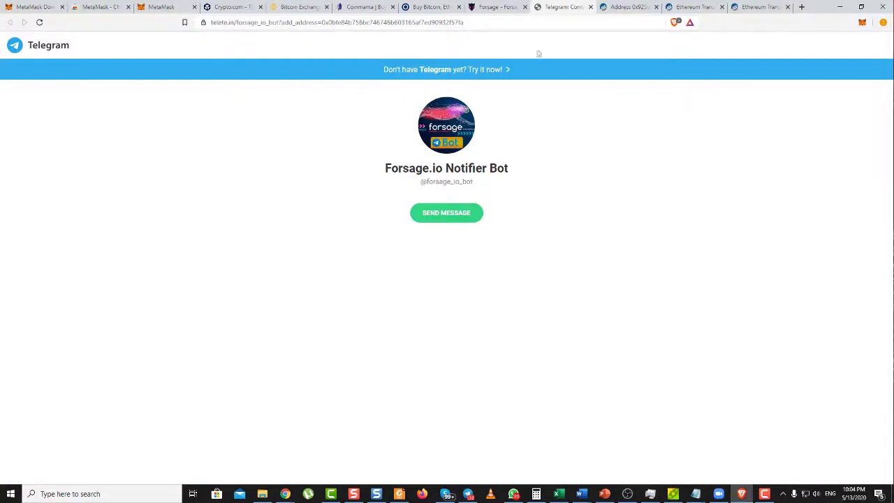
click(496, 9)
click(862, 23)
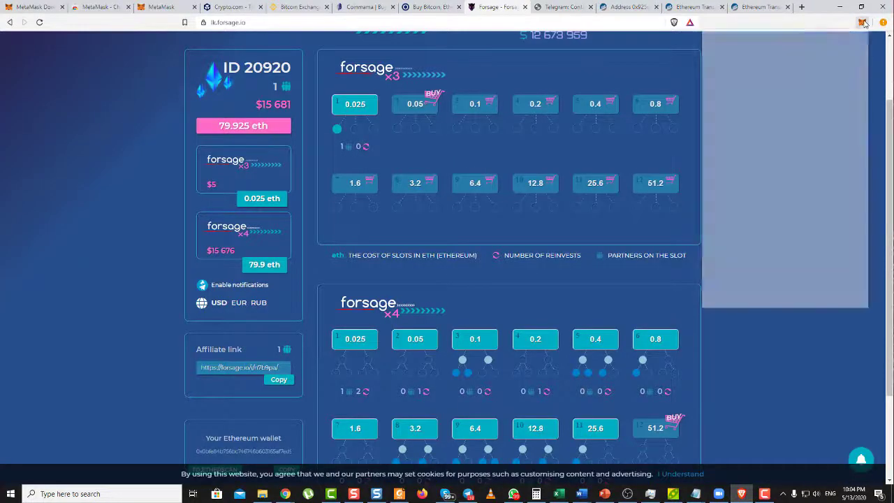
click(790, 82)
key(alt+Tab)
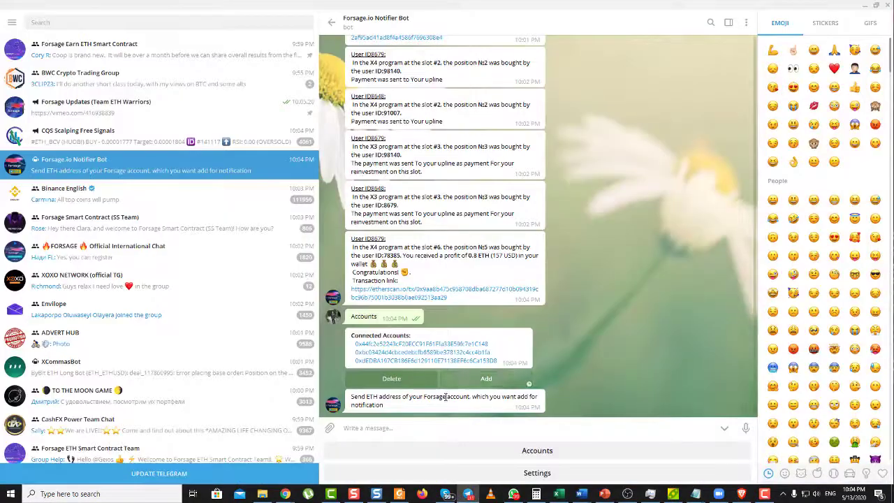
key(ctrl+v)
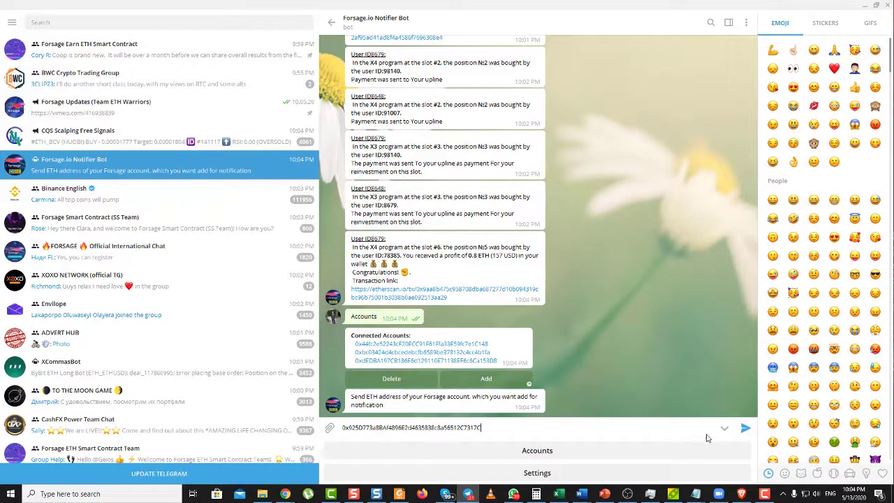
click(745, 428)
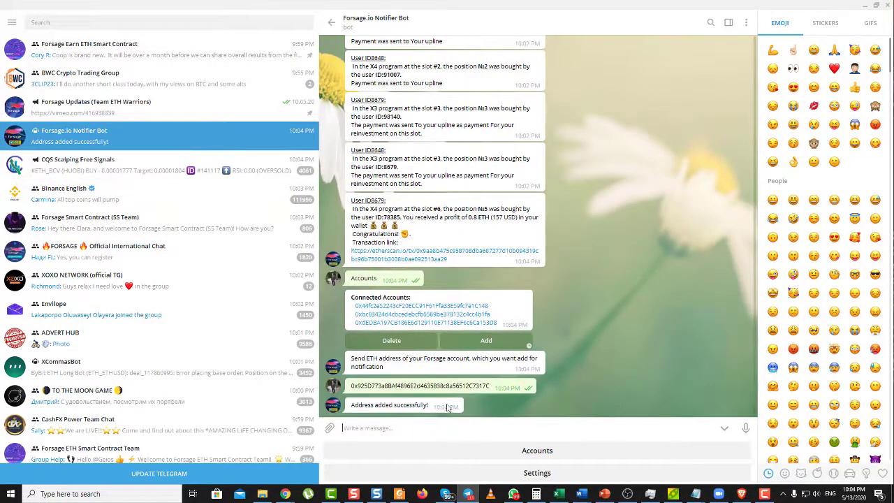
- Scroll up the bot chat and select the 1.6 ETH profit amount
scroll(546, 358, up, 5)
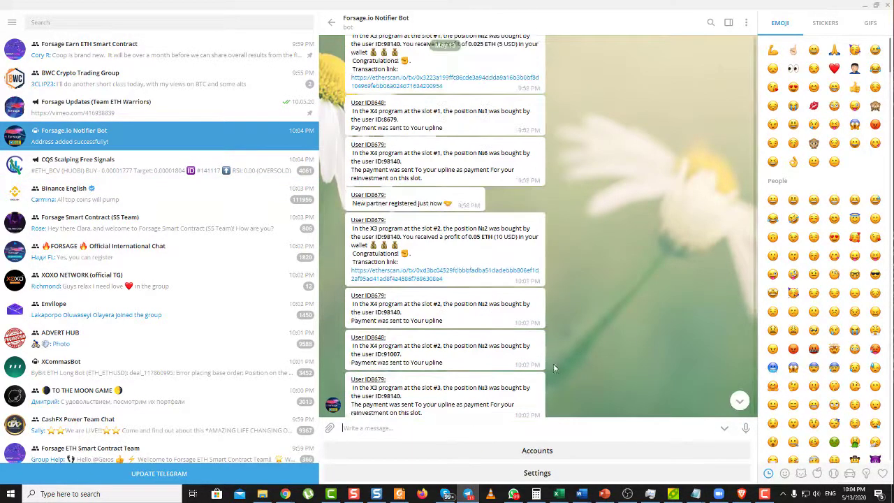
scroll(556, 366, up, 10)
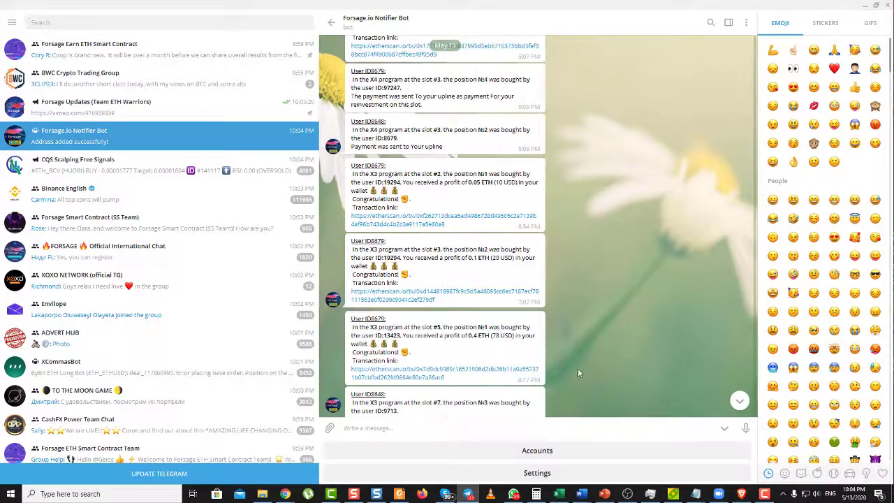
scroll(577, 373, up, 10)
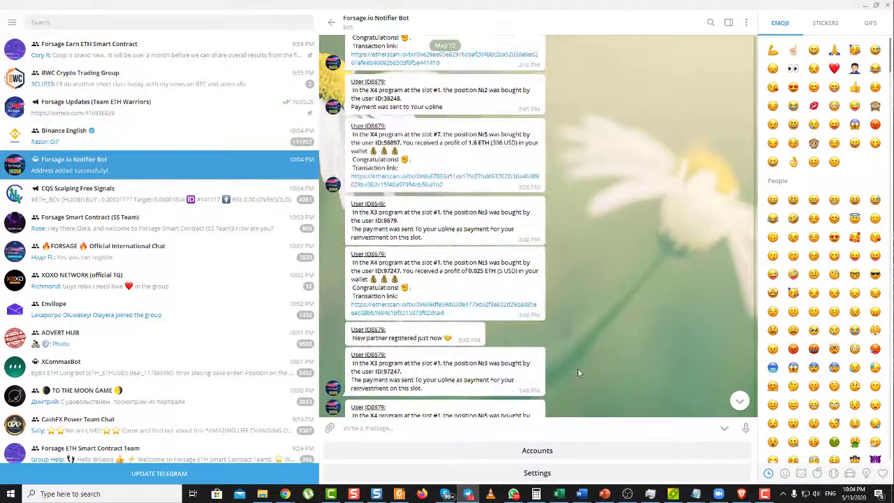
scroll(578, 373, up, 5)
drag(468, 282, 487, 283)
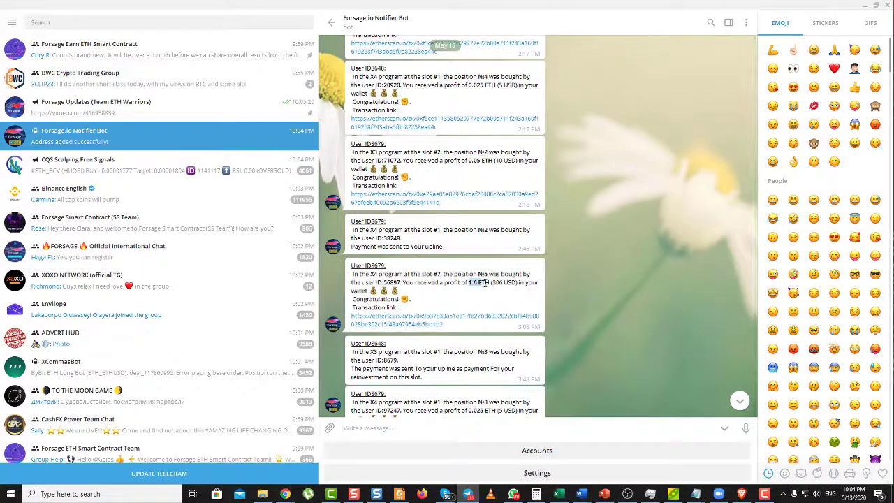
- Keep scrolling back through the bot's older profit notifications
scroll(492, 276, up, 3)
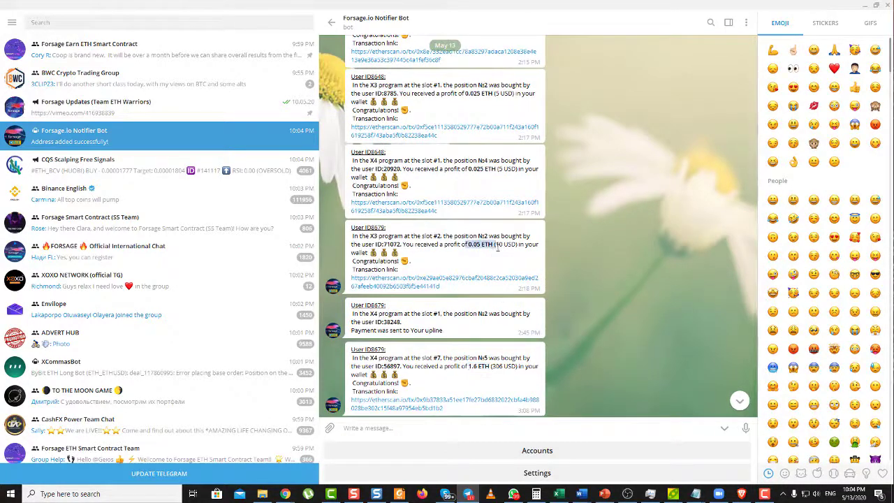
scroll(497, 251, up, 10)
scroll(508, 269, up, 10)
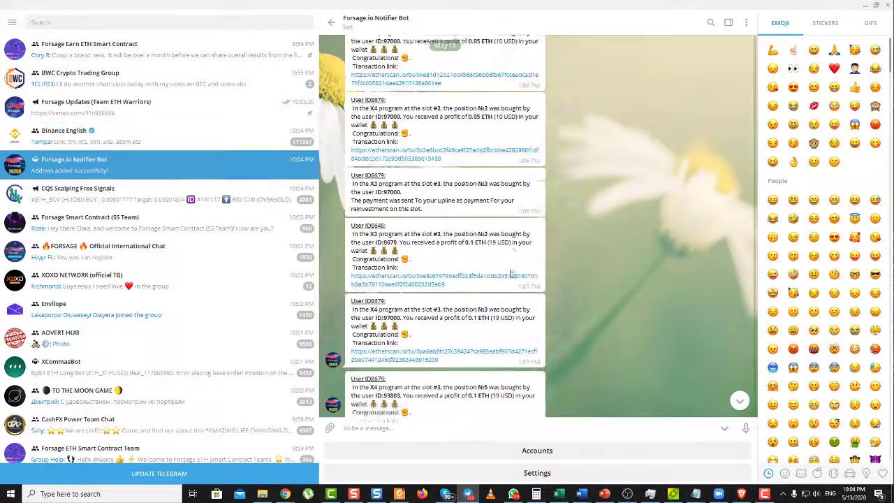
scroll(519, 286, up, 10)
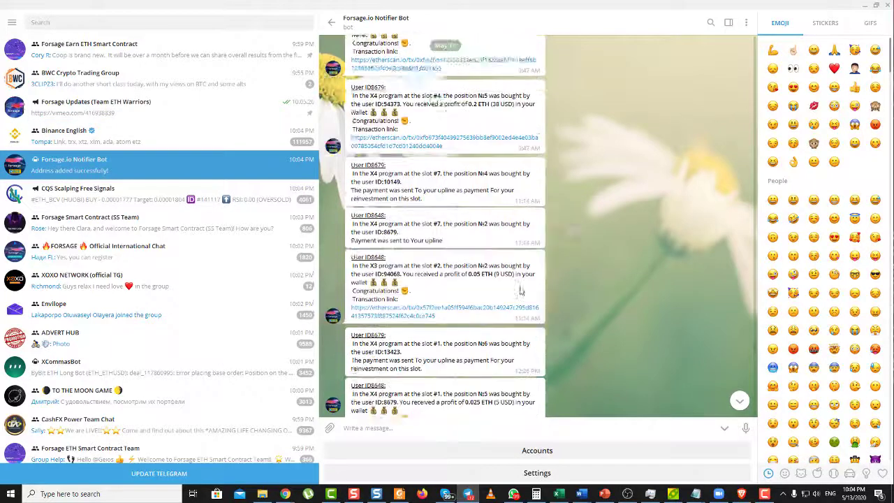
scroll(535, 337, up, 10)
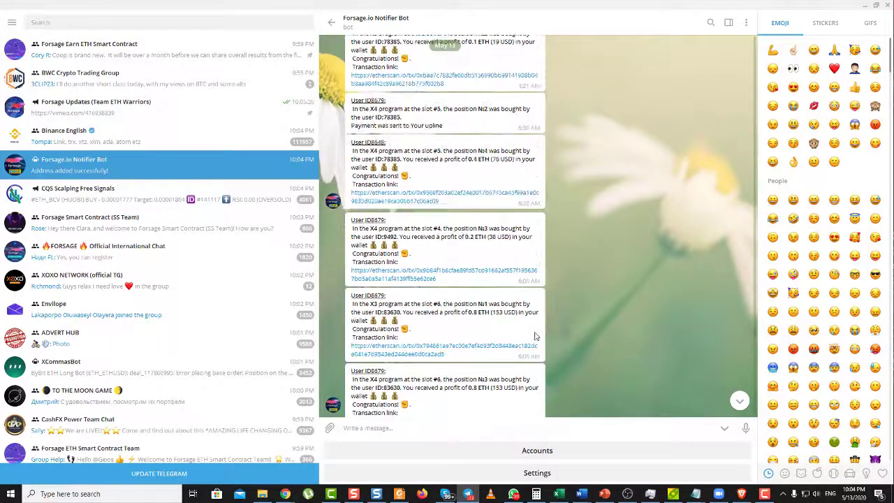
scroll(536, 337, up, 10)
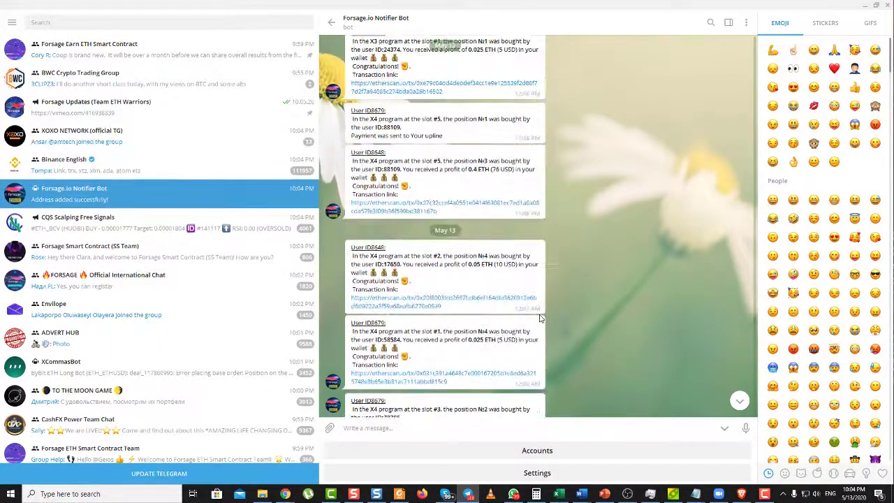
scroll(587, 313, up, 10)
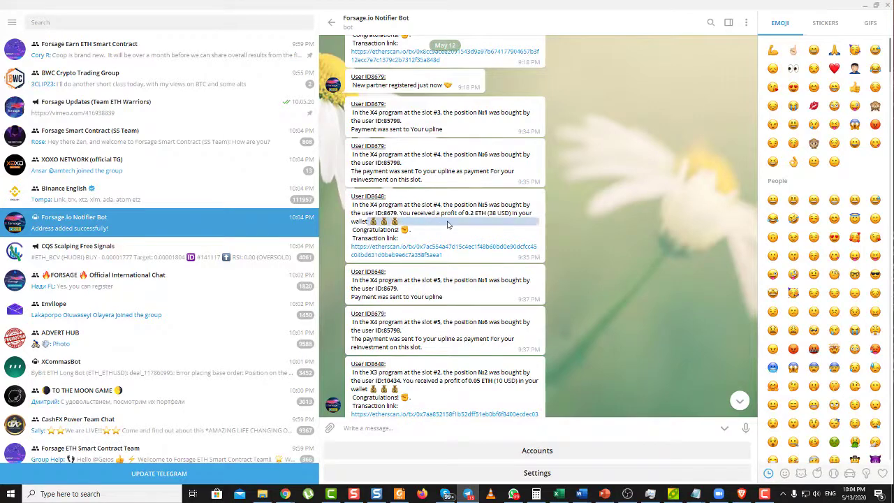
scroll(523, 250, up, 5)
scroll(529, 266, up, 3)
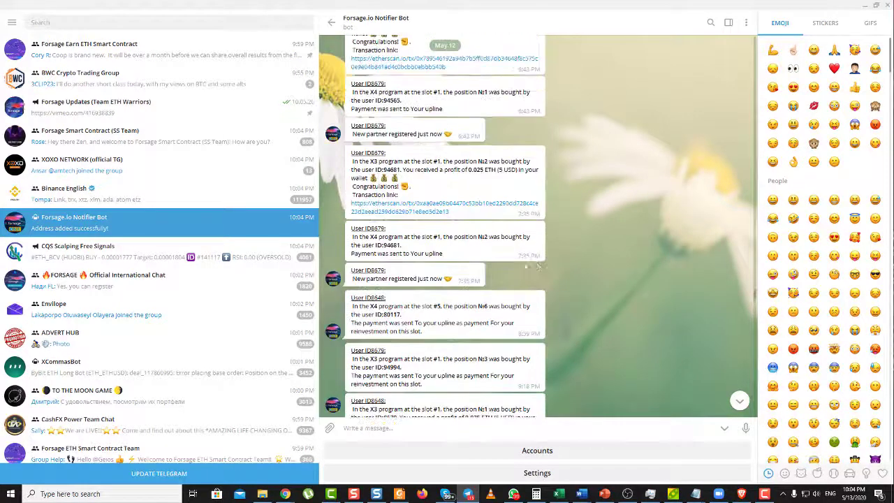
scroll(572, 264, up, 8)
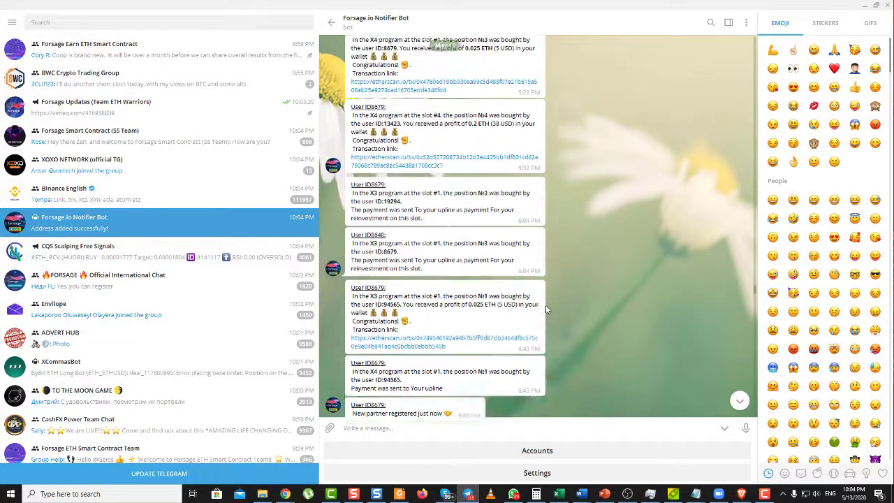
scroll(572, 304, up, 10)
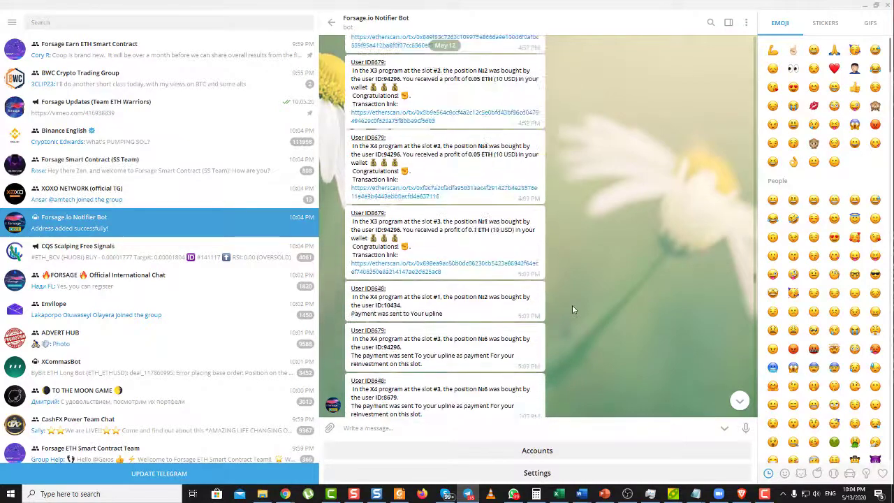
scroll(572, 304, up, 10)
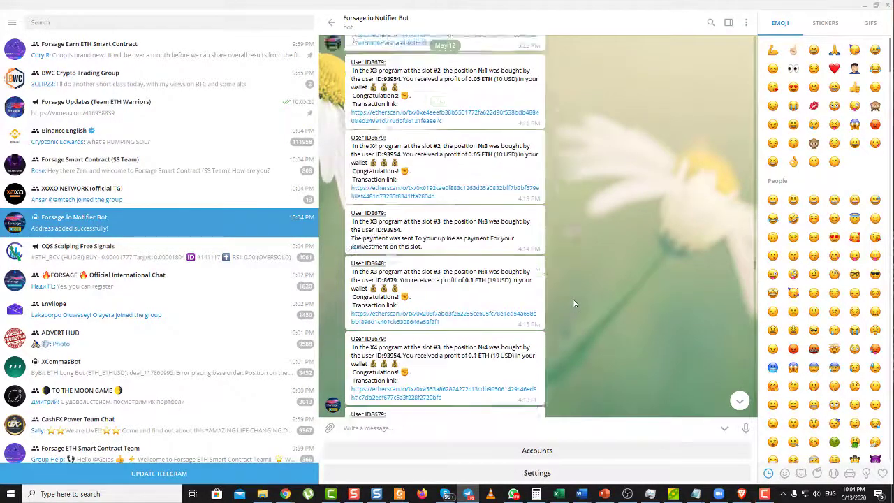
scroll(575, 303, up, 3)
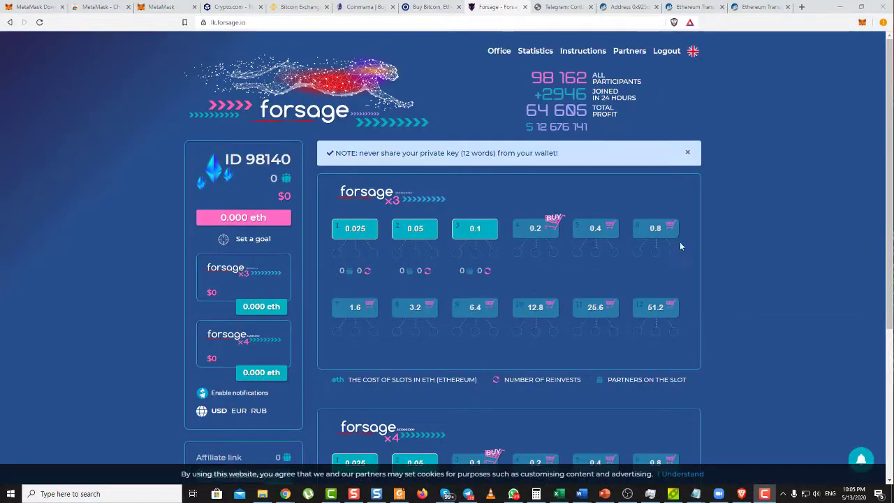
- Open the Forsage smart contract on Etherscan and view its Contract code and Internal Txns
scroll(681, 245, down, 5)
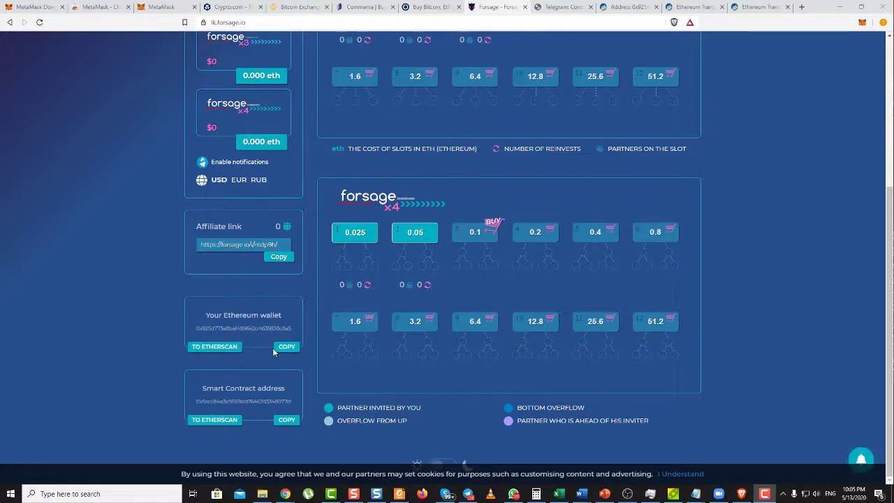
click(220, 420)
click(274, 209)
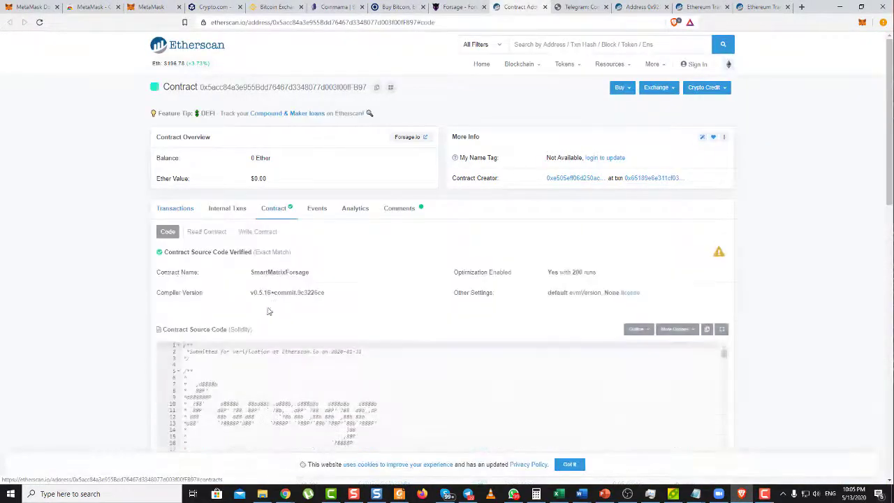
click(233, 211)
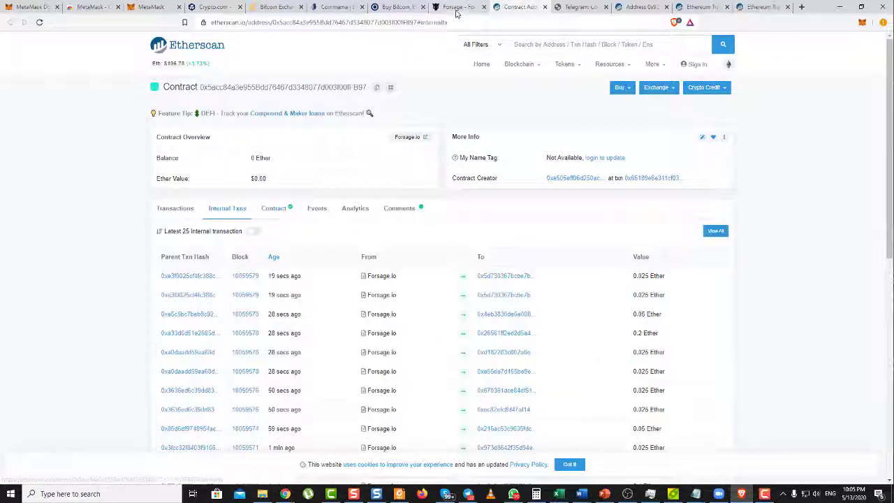
- Return to Forsage and switch to the account with the apartment goal
key(ctrl+shift+Tab)
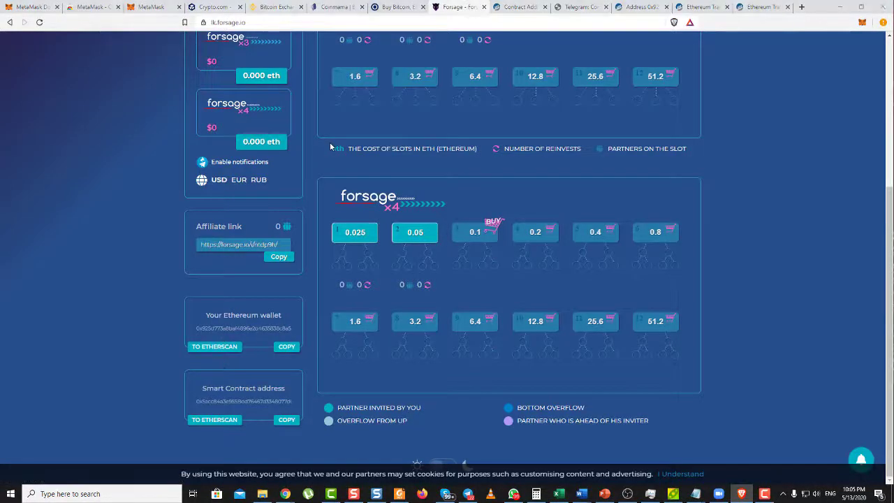
key(alt+Tab)
scroll(308, 301, down, 2)
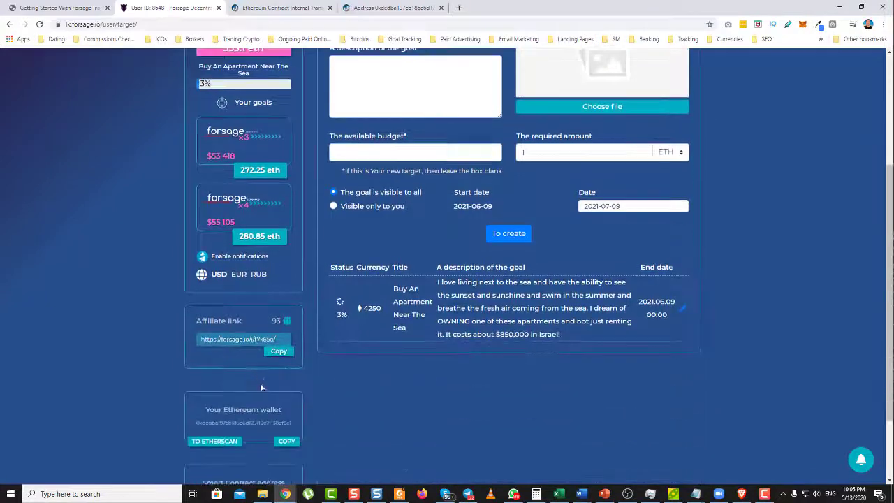
- Check the wallet's internal payouts from Forsage.io on Etherscan, then open the Partners page
click(214, 441)
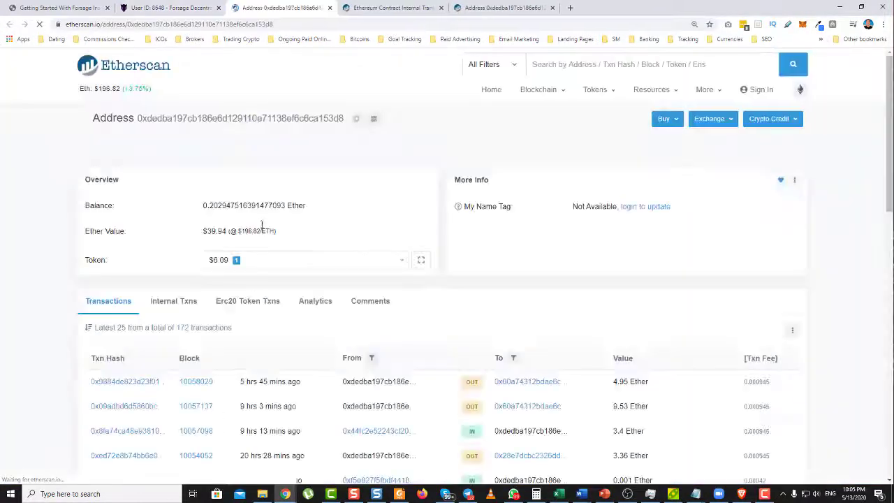
click(173, 300)
scroll(162, 214, down, 2)
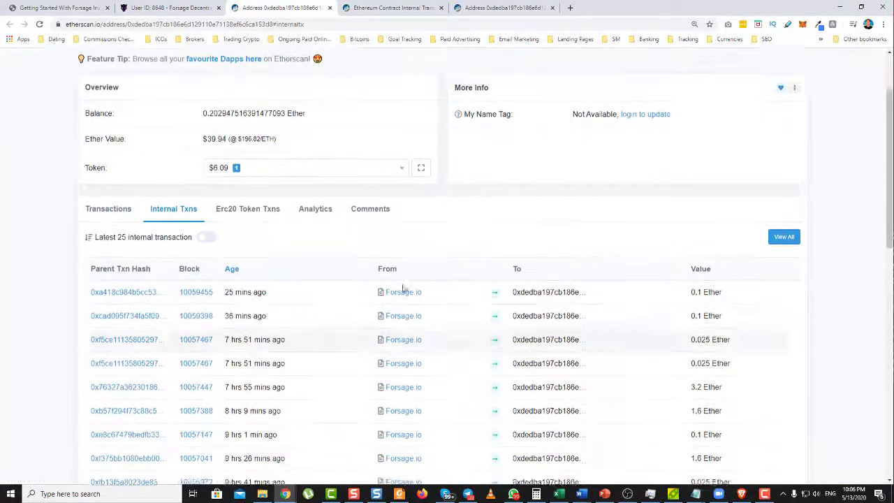
click(130, 210)
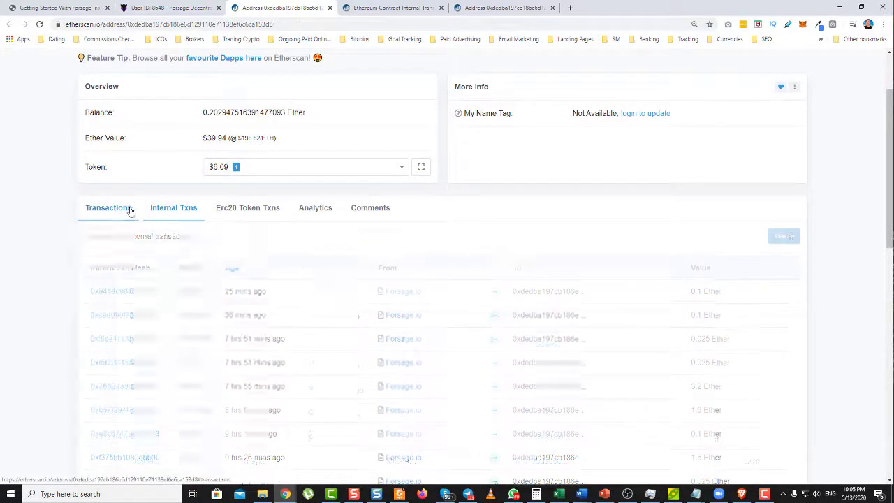
click(185, 214)
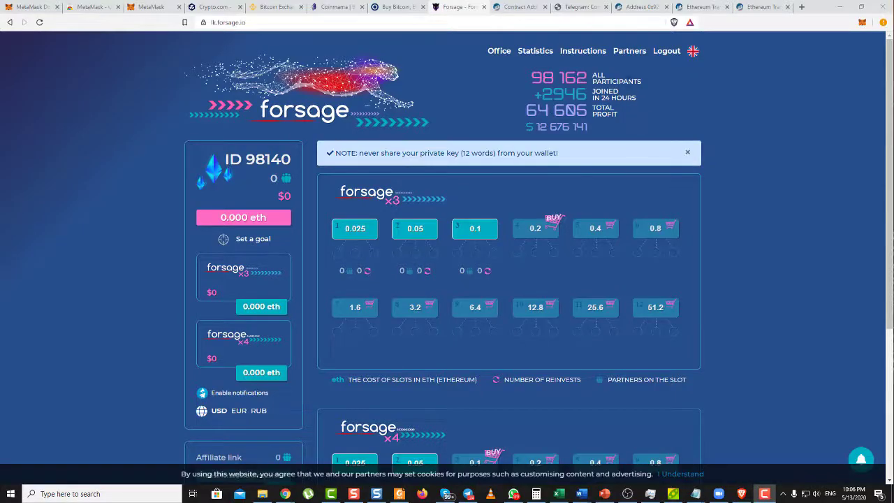
click(629, 53)
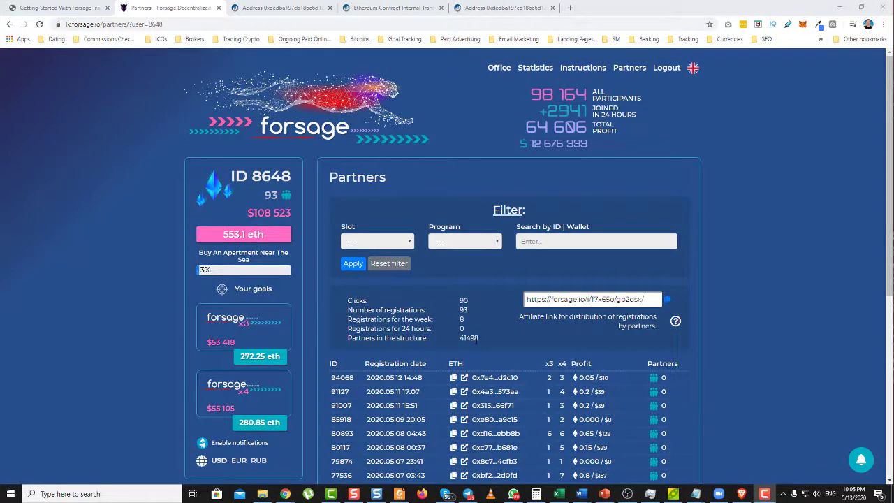
- Review Statistics (2583 transactions) and the Instructions guide, then return to Office
click(542, 68)
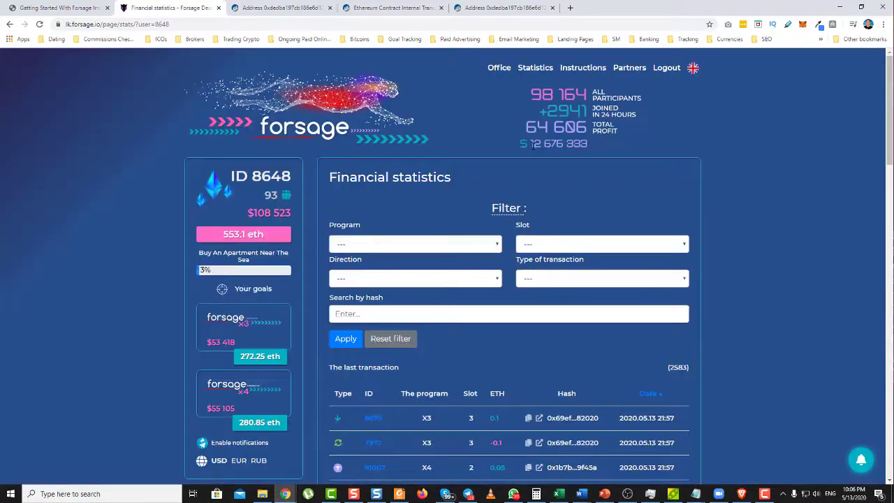
click(571, 71)
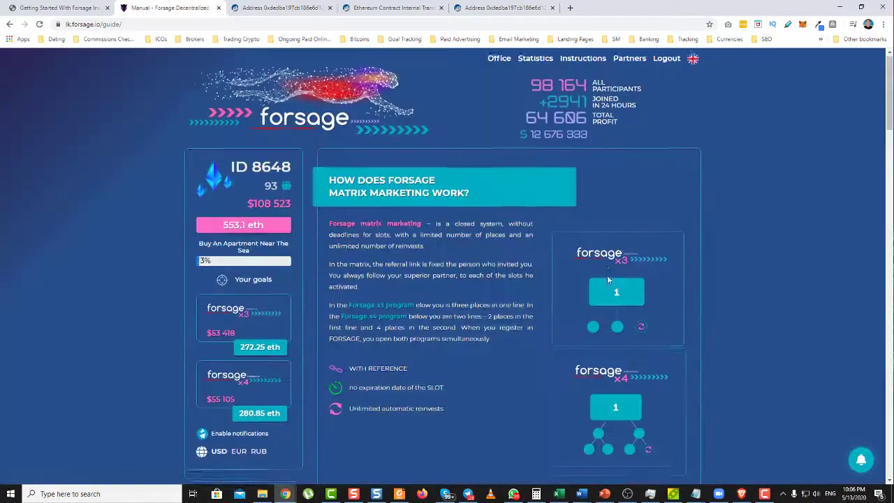
scroll(607, 279, down, 4)
scroll(607, 275, down, 6)
scroll(607, 275, up, 10)
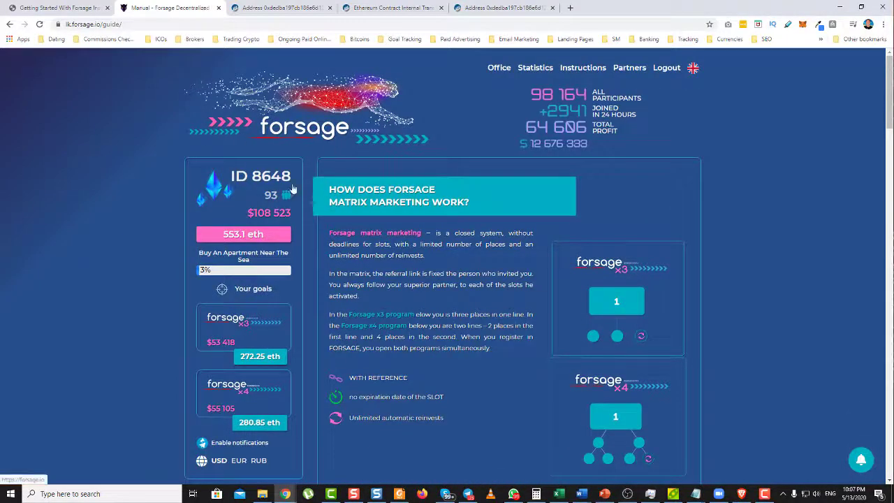
click(500, 69)
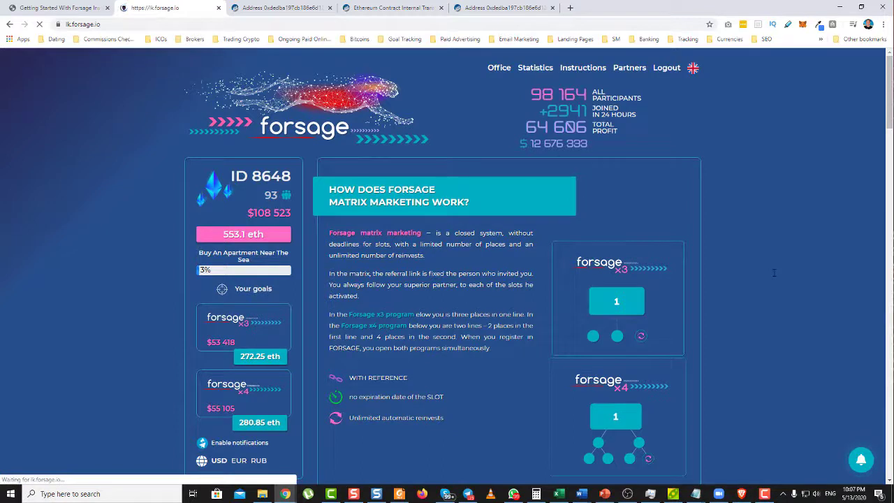